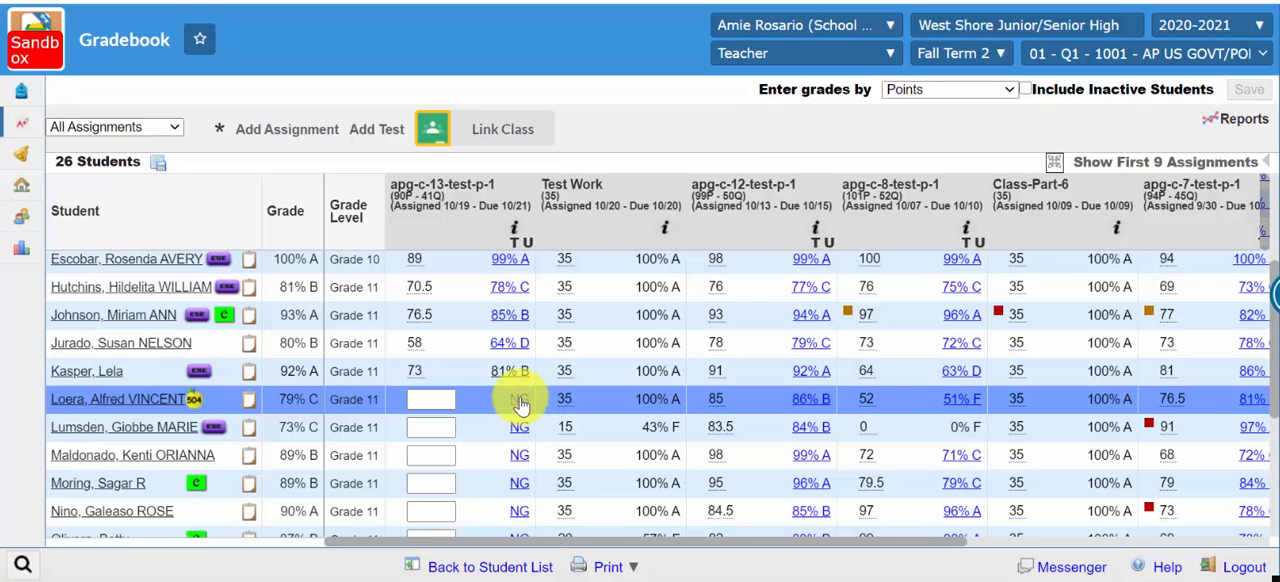
Step: Open the apg-c-13-test-p-1 test of the 504-flagged student without a grade and read the essay answer to question 41
click(520, 402)
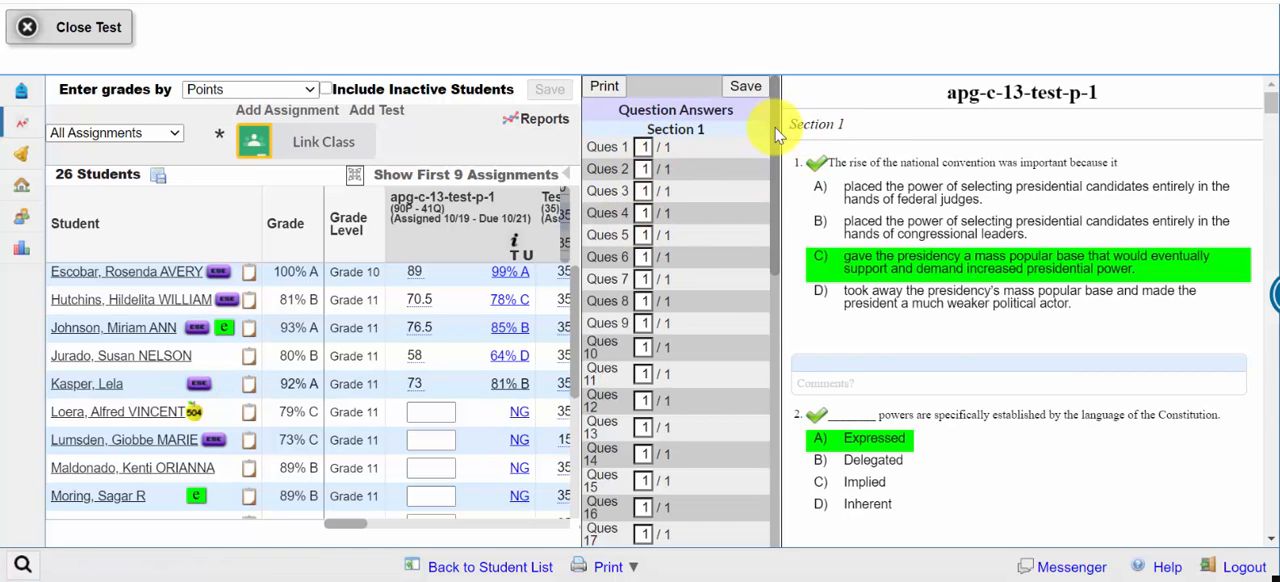
drag(778, 140, 790, 430)
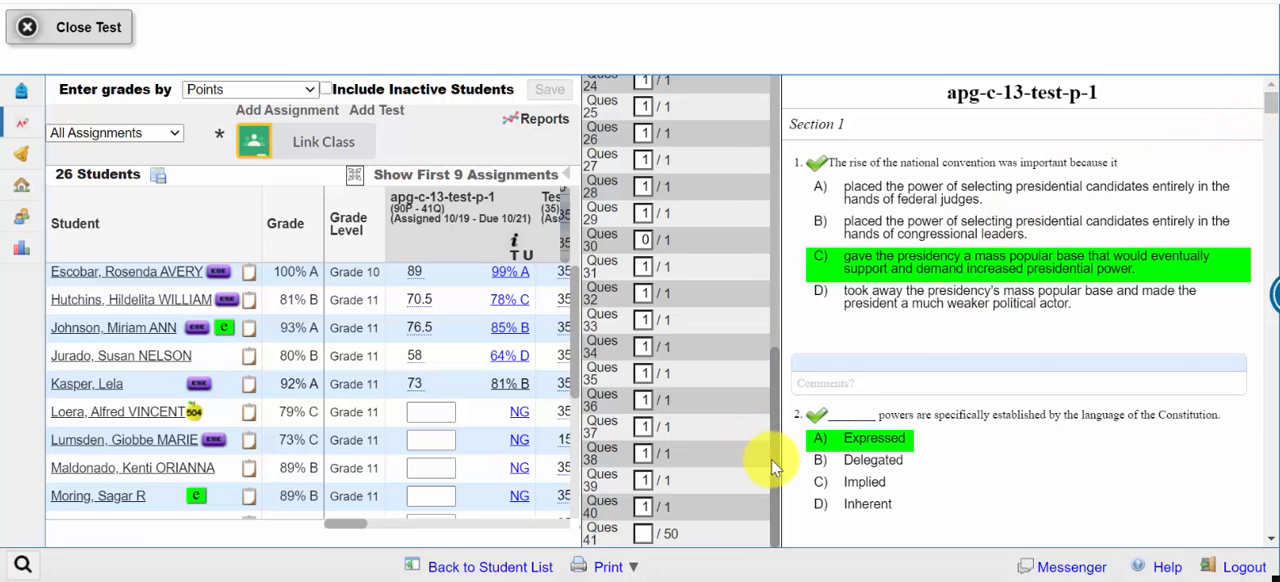
drag(775, 465, 790, 378)
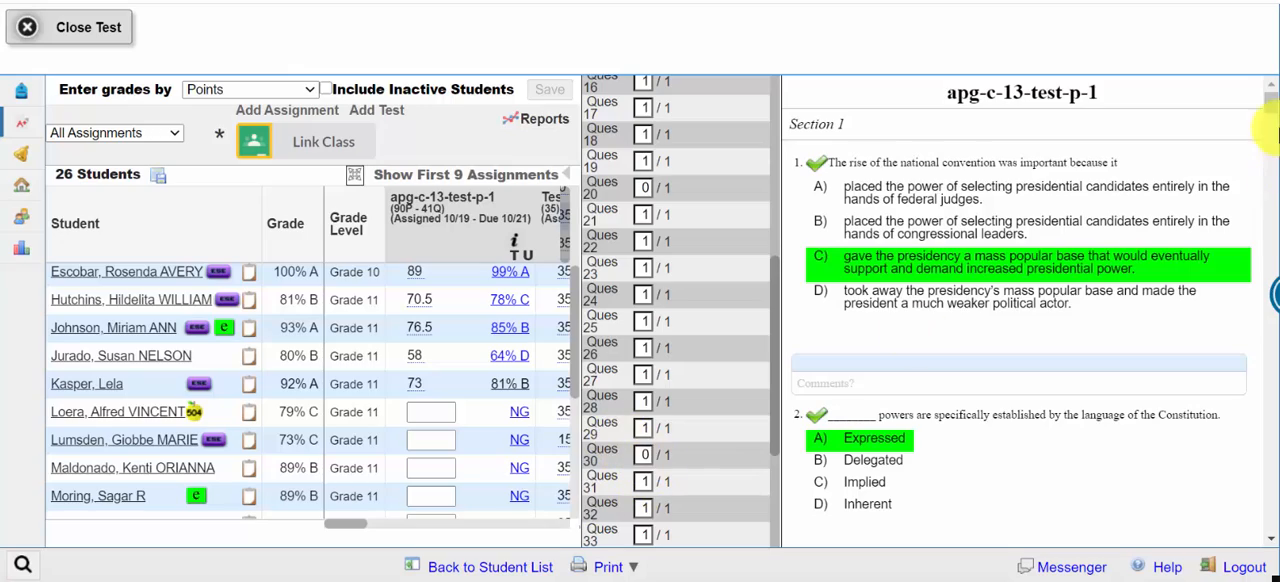
drag(1272, 105, 1268, 513)
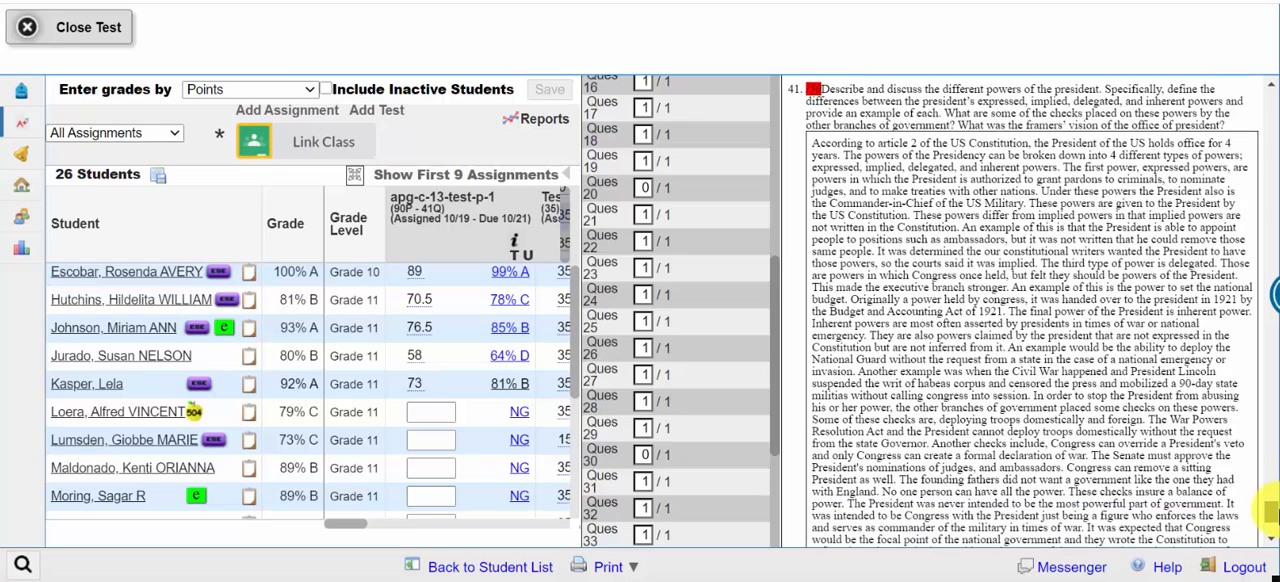
drag(1268, 513, 1268, 514)
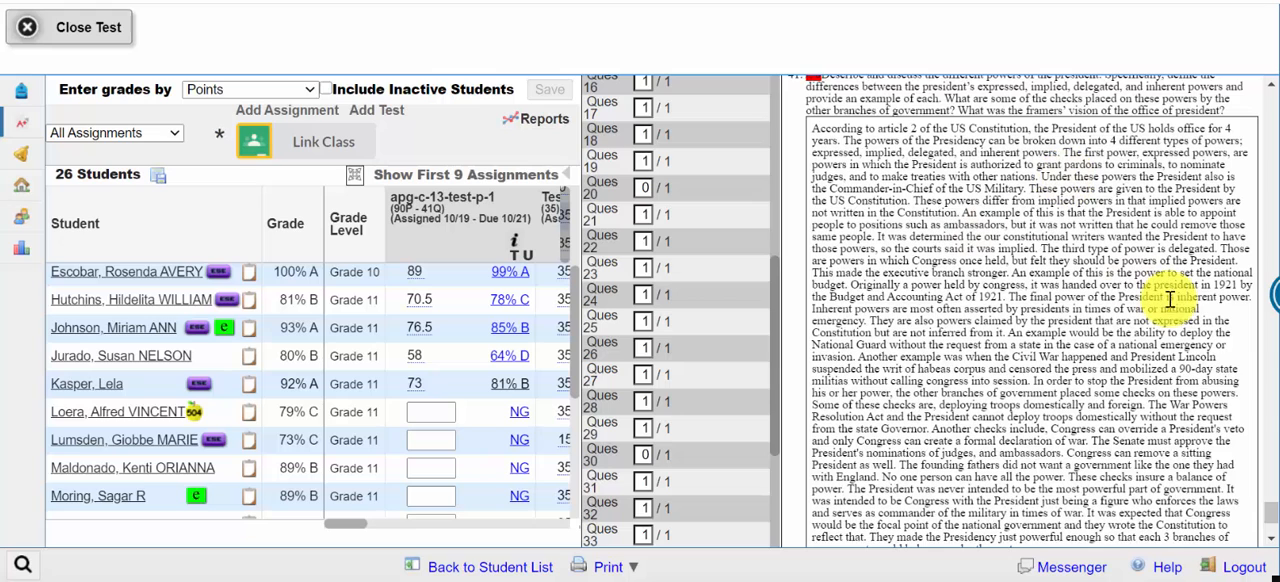
scroll(1268, 518, down, 3)
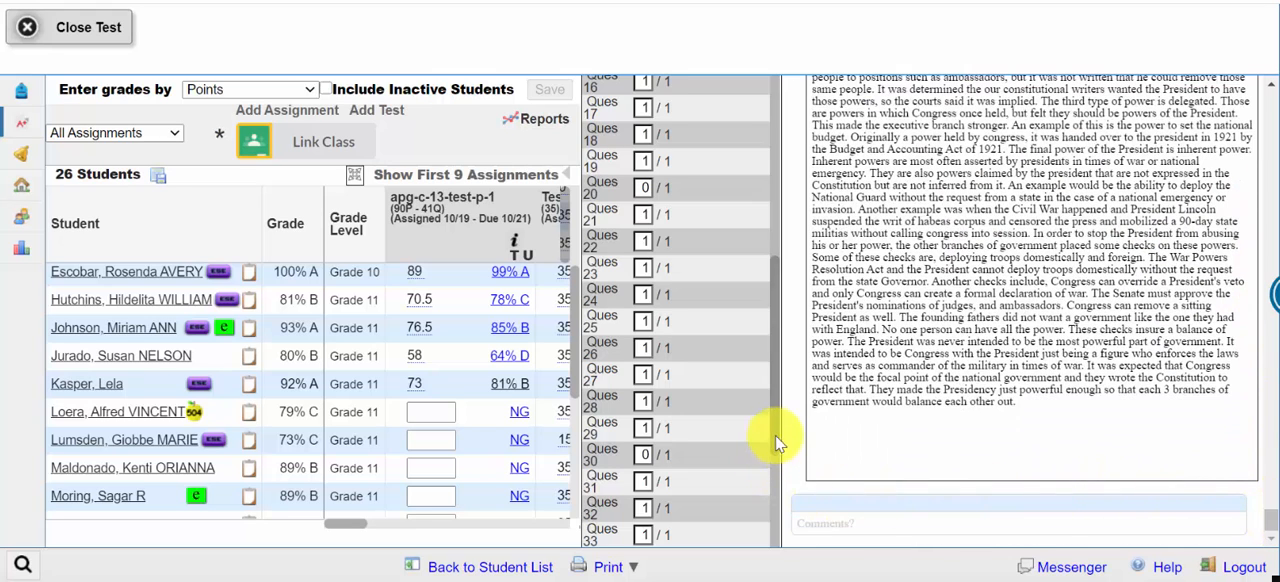
Step: Score question 41 with 42 out of 50 points and save the test score
drag(772, 435, 760, 567)
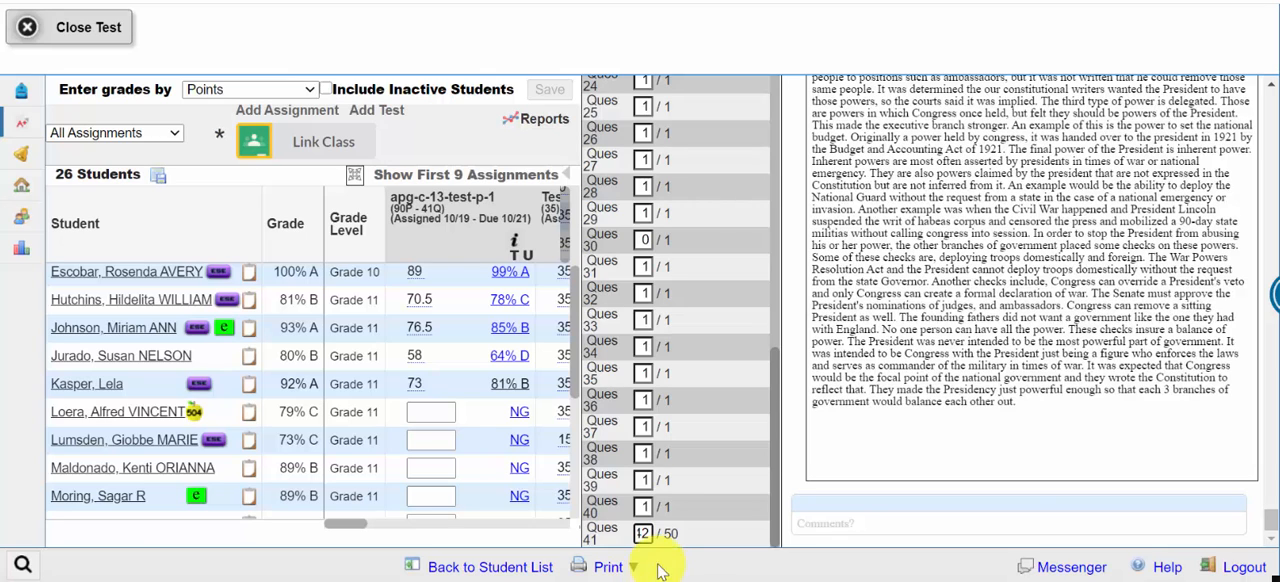
drag(776, 440, 784, 138)
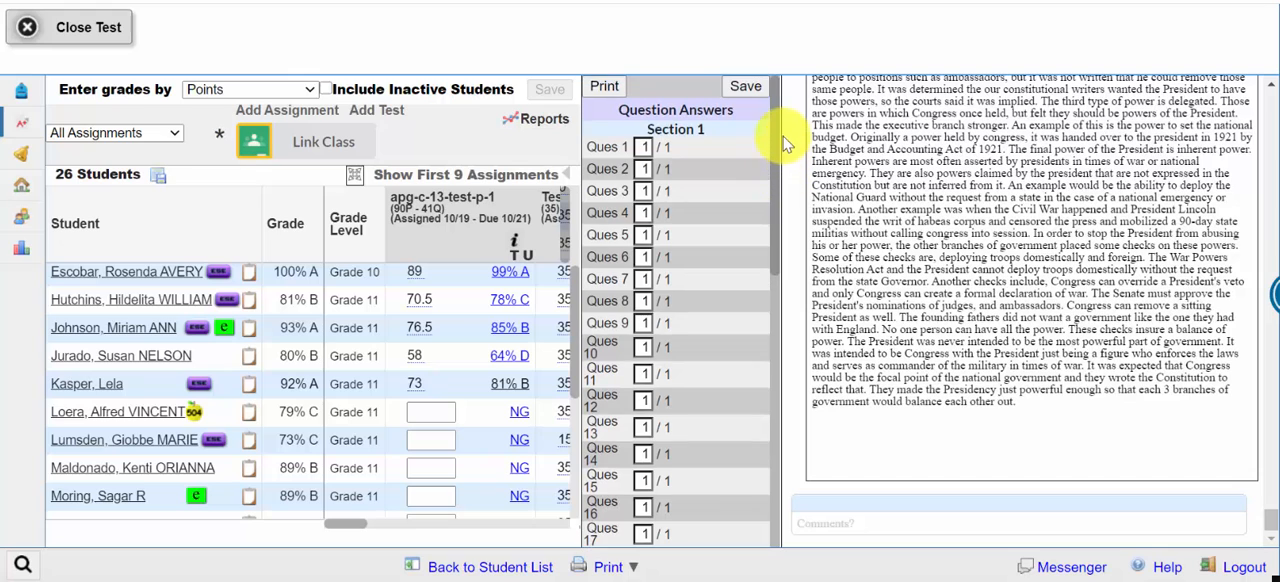
click(745, 88)
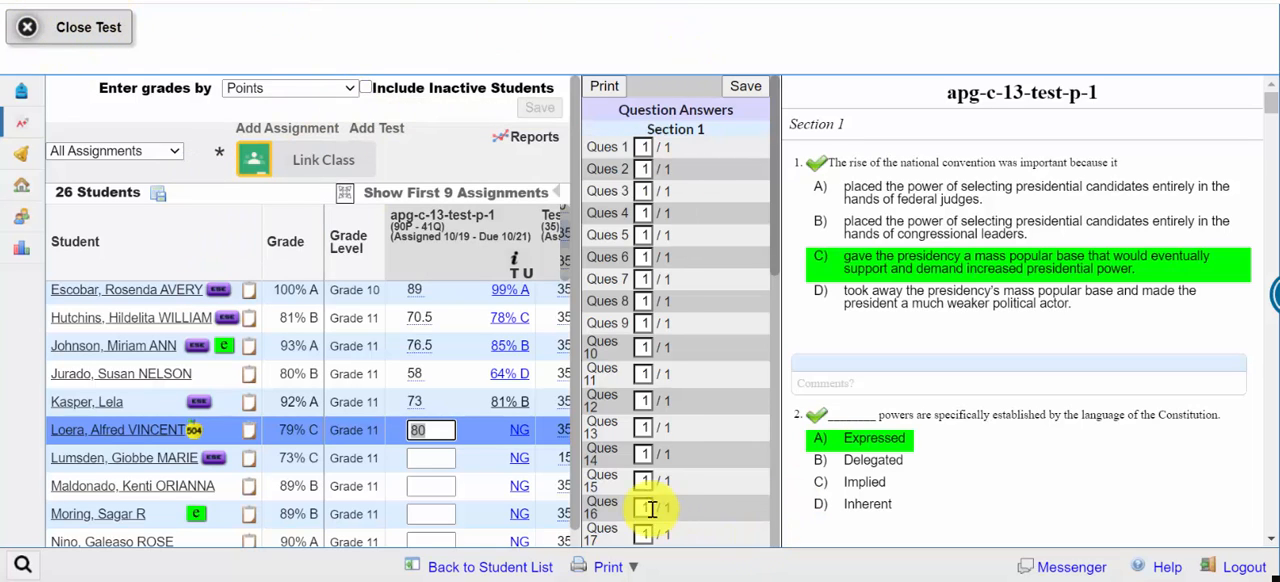
Step: Open the next ungraded student's apg-c-13-test-p-1 test and read the essay answer to question 41
click(519, 463)
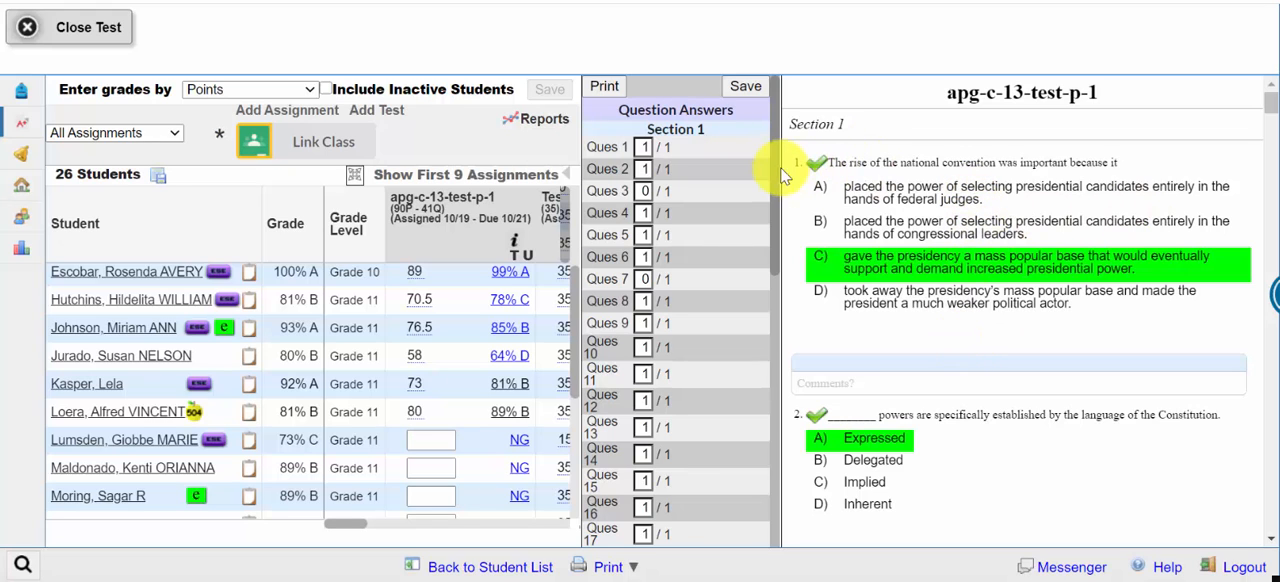
drag(777, 166, 792, 495)
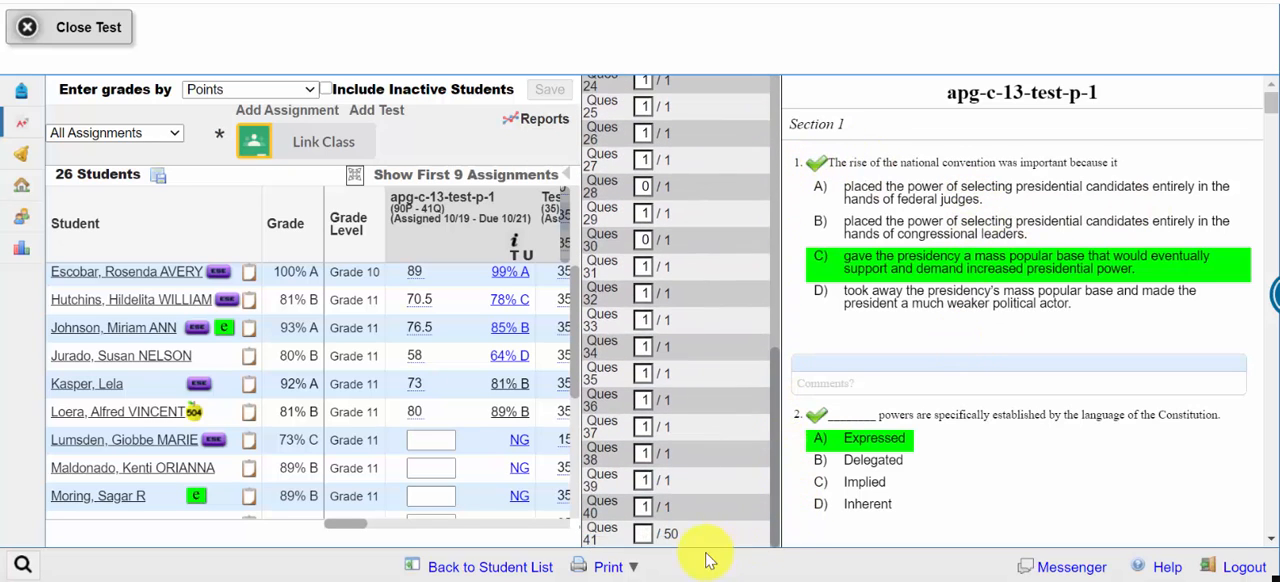
drag(1268, 104, 1268, 514)
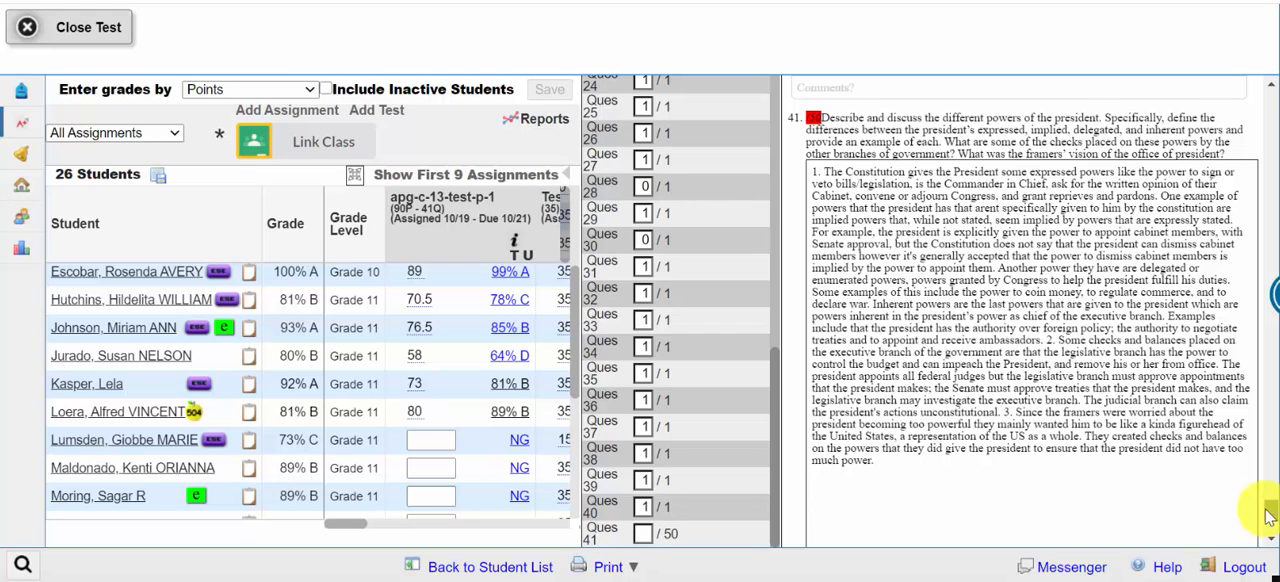
drag(1268, 514, 1268, 526)
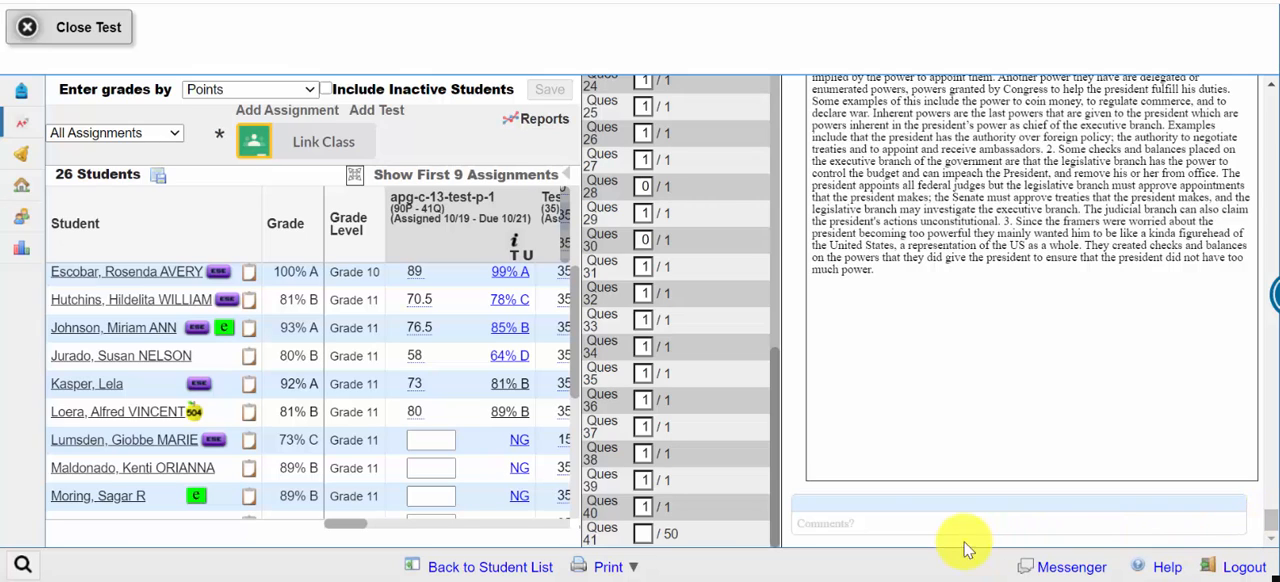
Step: Paste the prepared feedback as a comment on question 41, post it, and review it alongside the student's essay answer
click(838, 523)
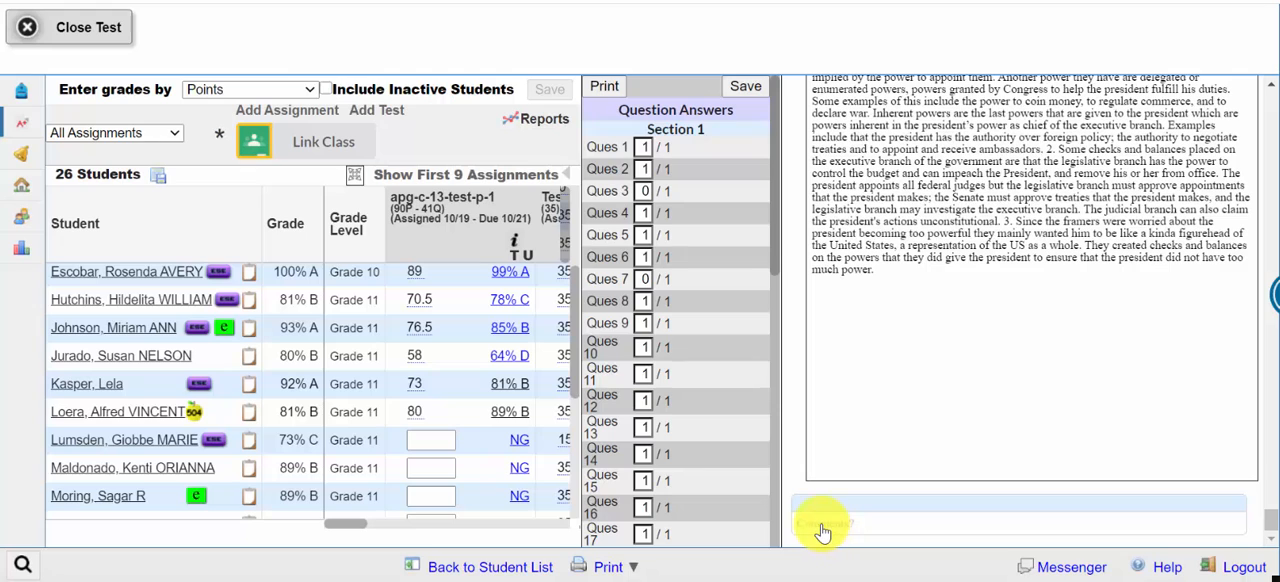
click(820, 524)
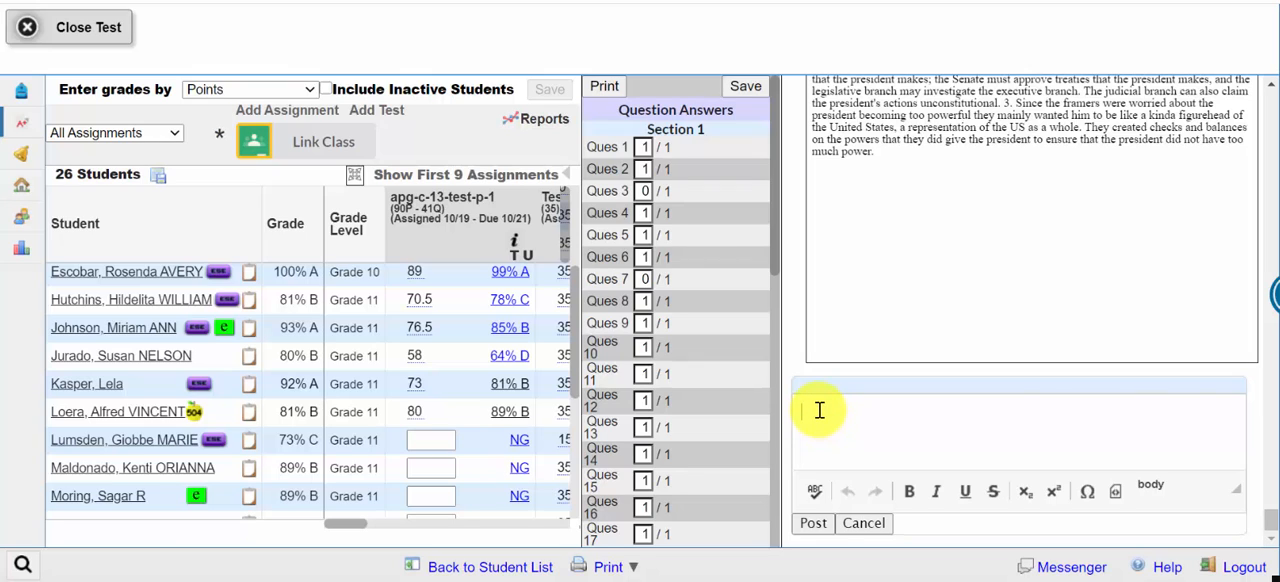
key(ctrl+v)
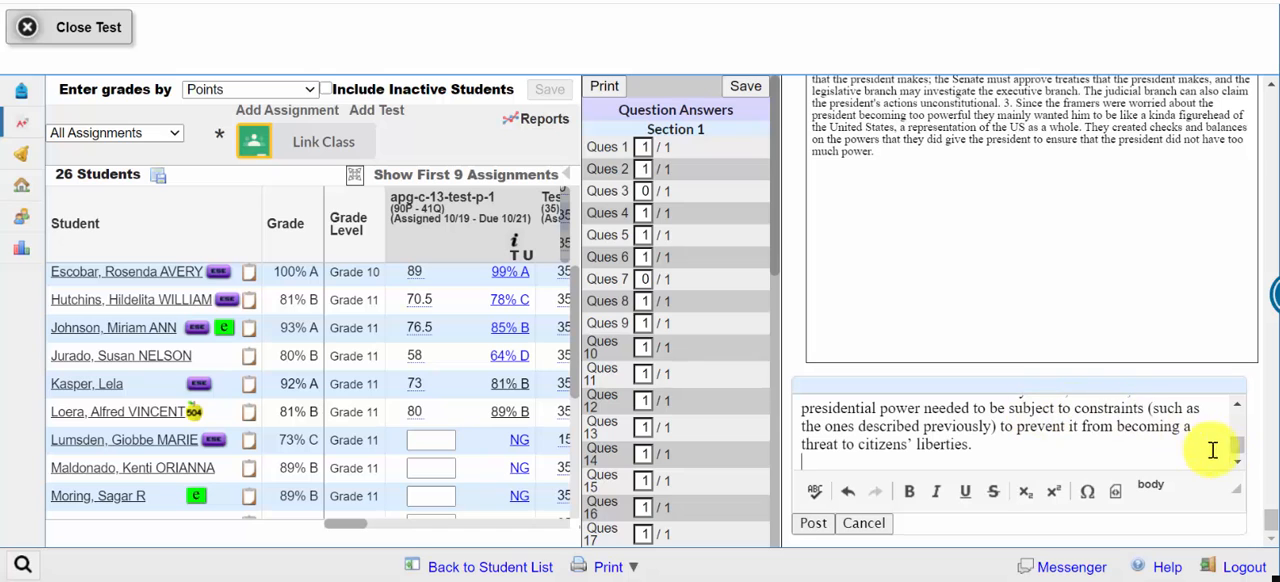
mouse_move(1238, 452)
mouse_down()
mouse_move(1238, 425)
mouse_move(1237, 450)
mouse_up()
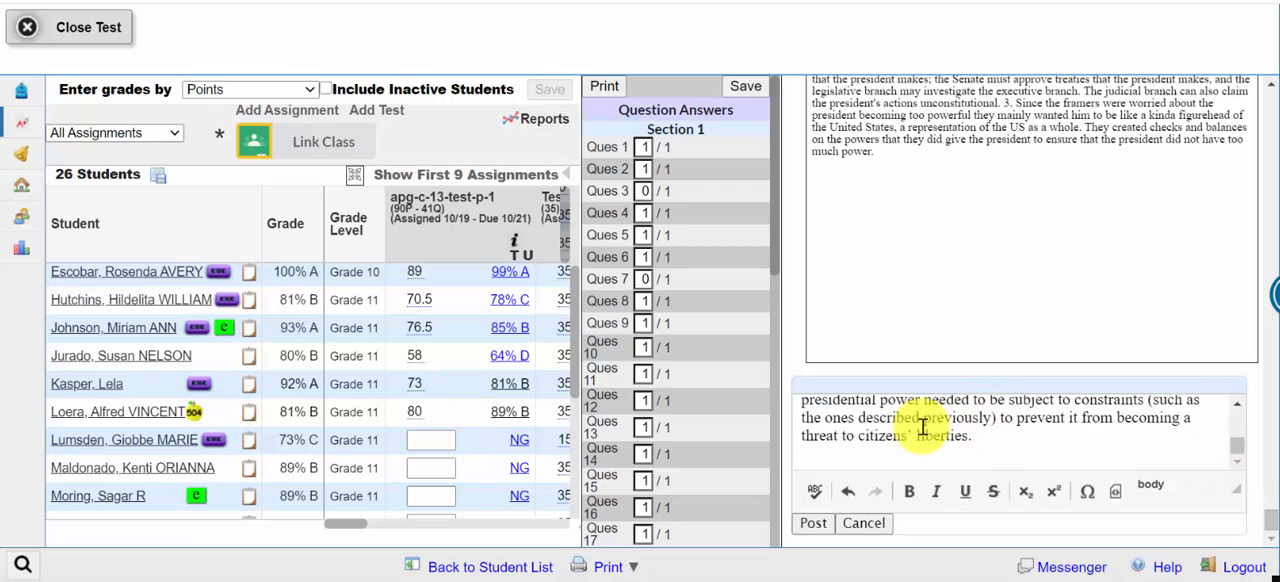
click(812, 525)
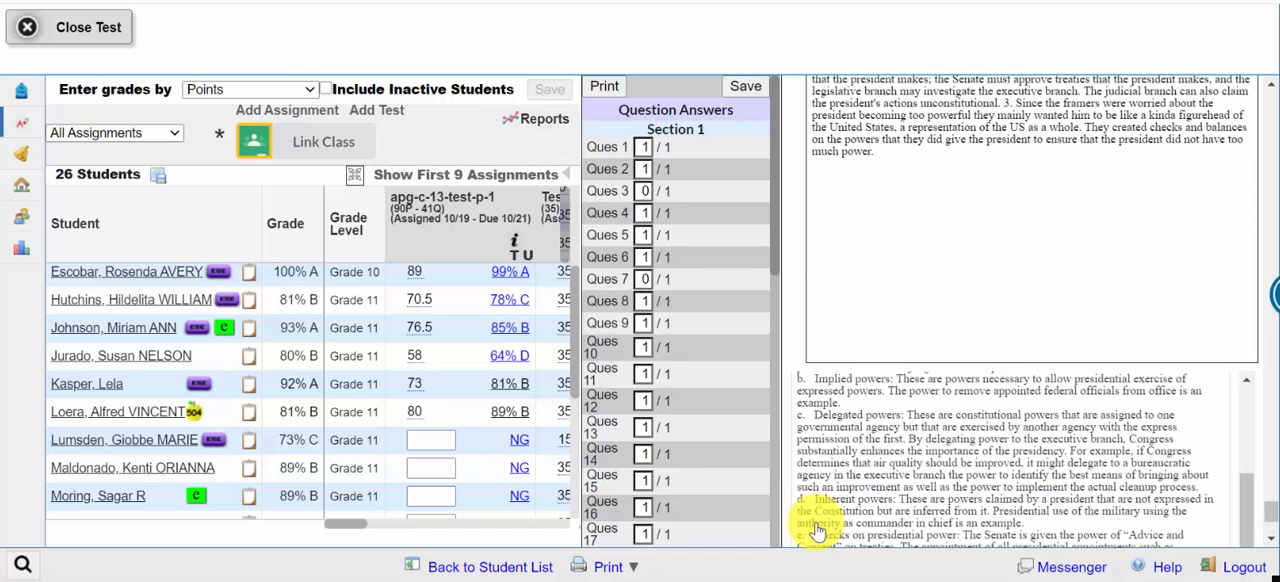
drag(1253, 490, 1243, 391)
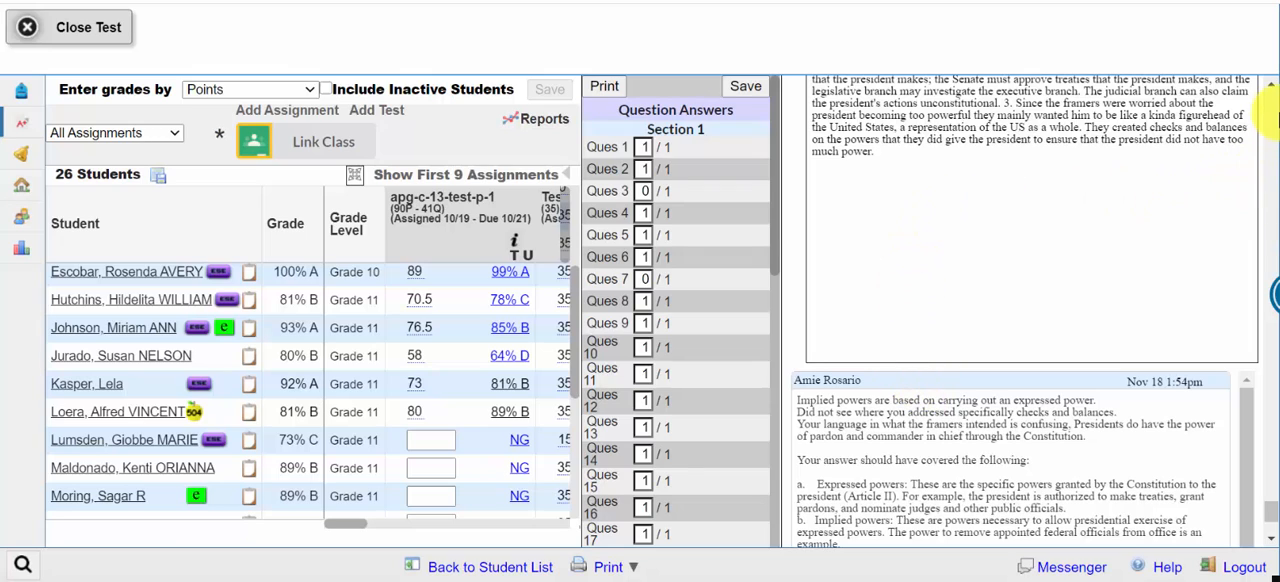
scroll(1272, 92, up, 5)
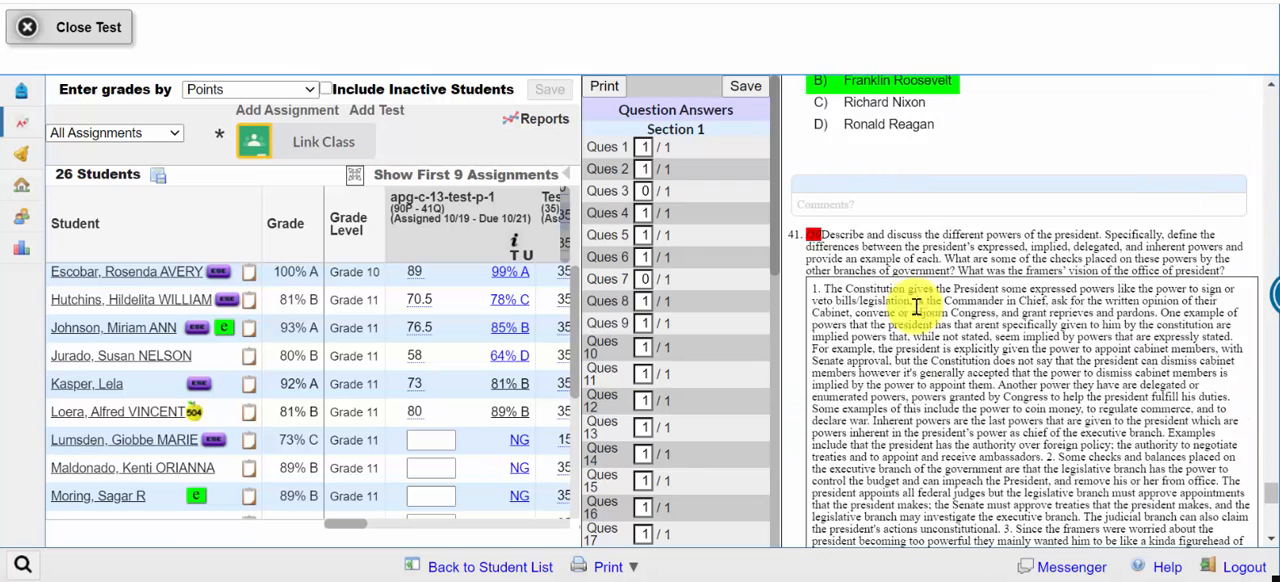
drag(1270, 494, 1269, 520)
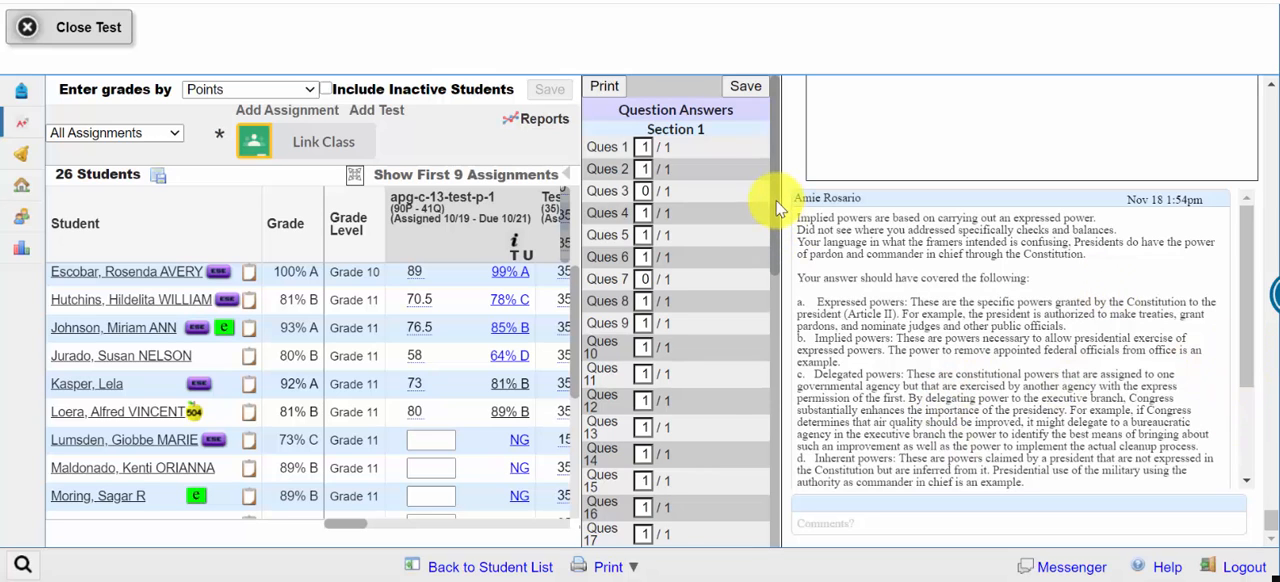
Step: Give question 41 a score of 35 out of 50 and save this student's test
drag(778, 207, 772, 527)
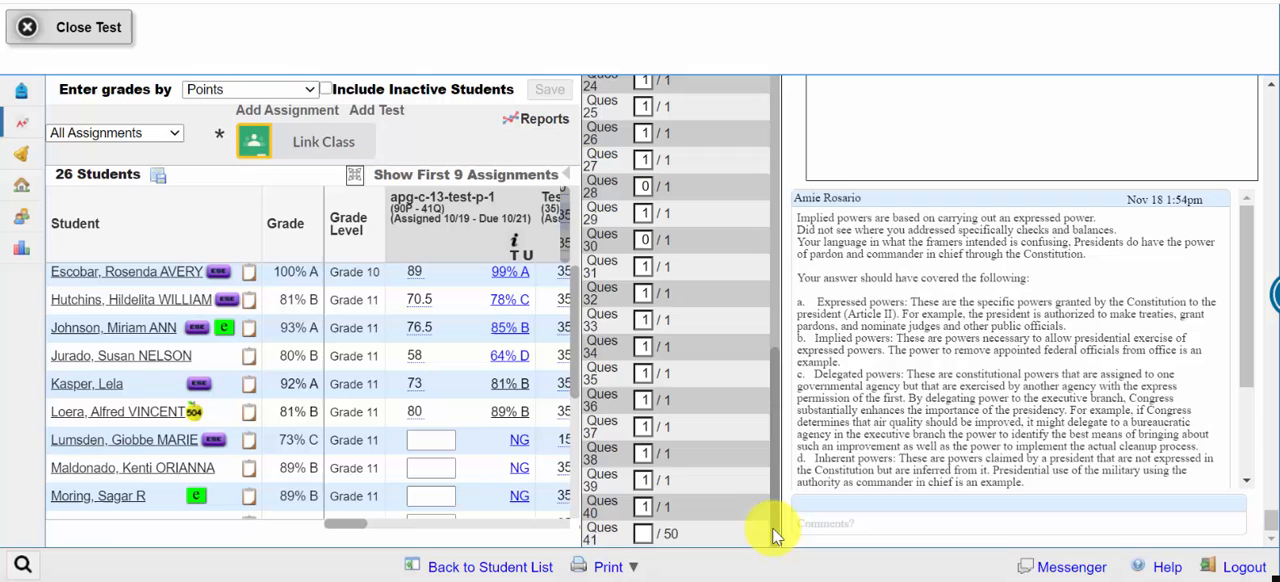
click(646, 534)
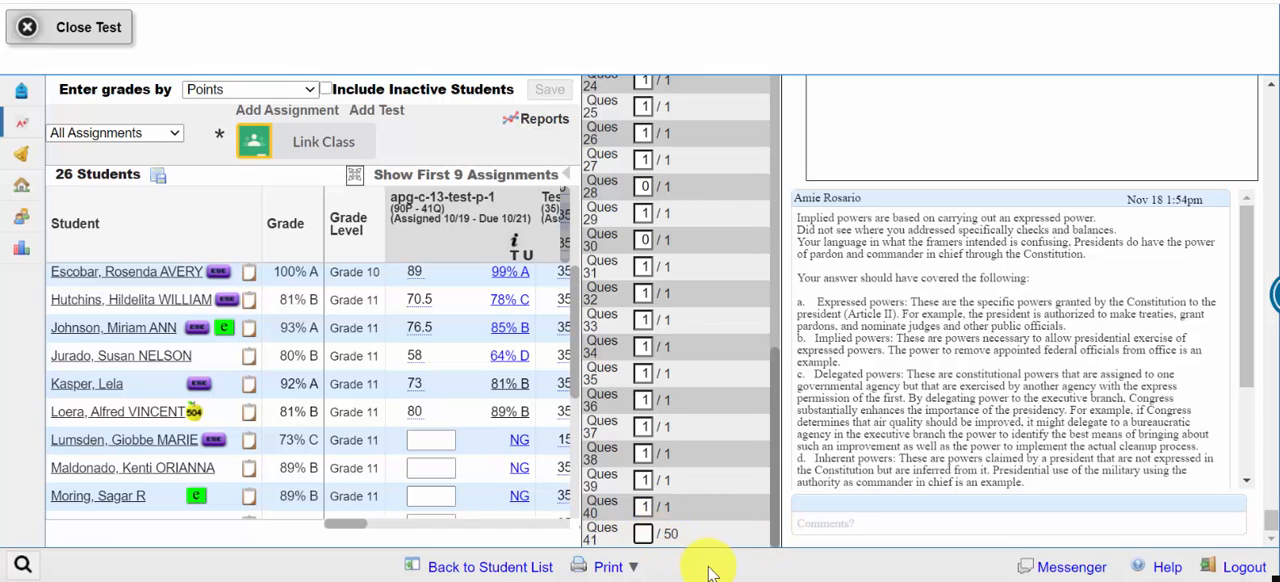
text(35)
drag(766, 380, 803, 108)
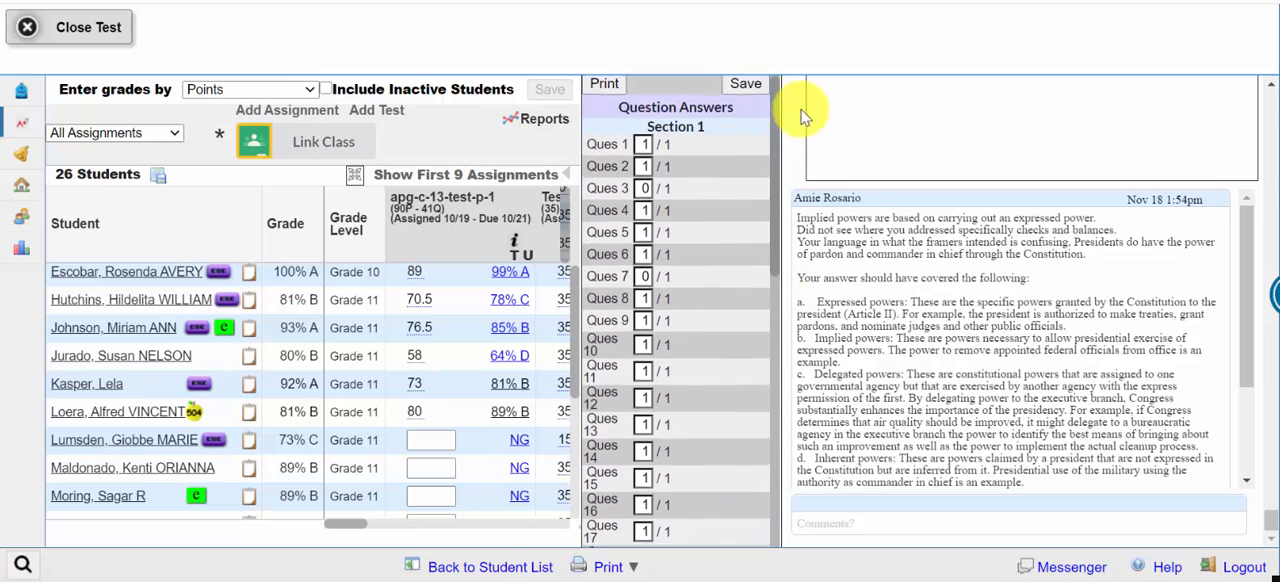
click(746, 87)
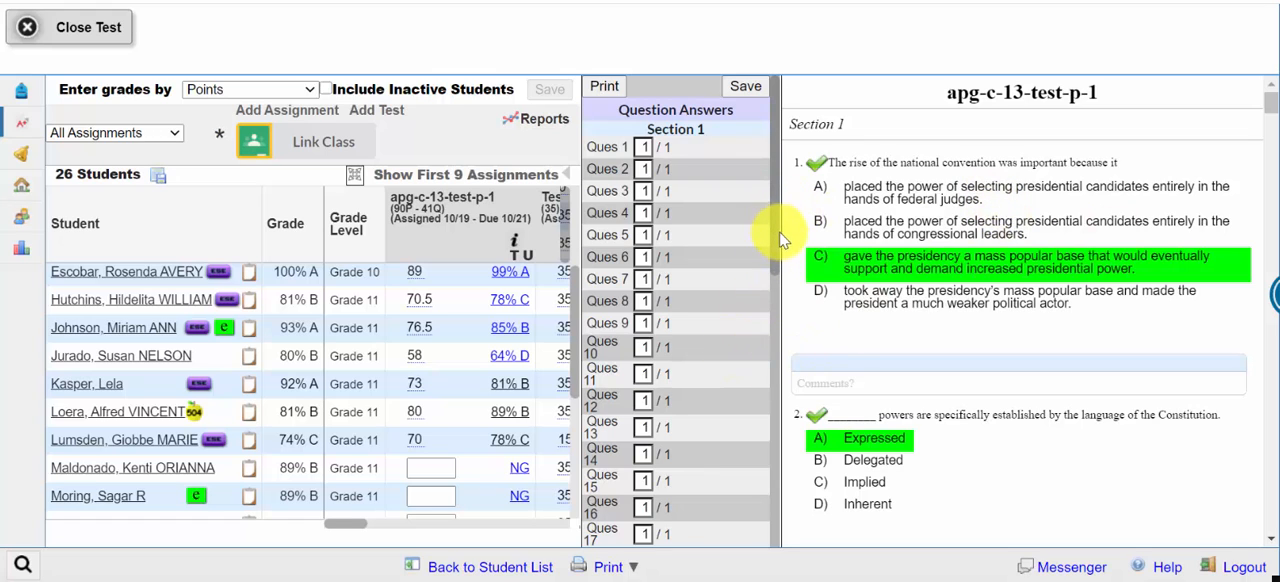
Step: In the next ungraded student's test, change the score of question 30 to 1 and save
drag(781, 240, 781, 362)
drag(772, 394, 778, 460)
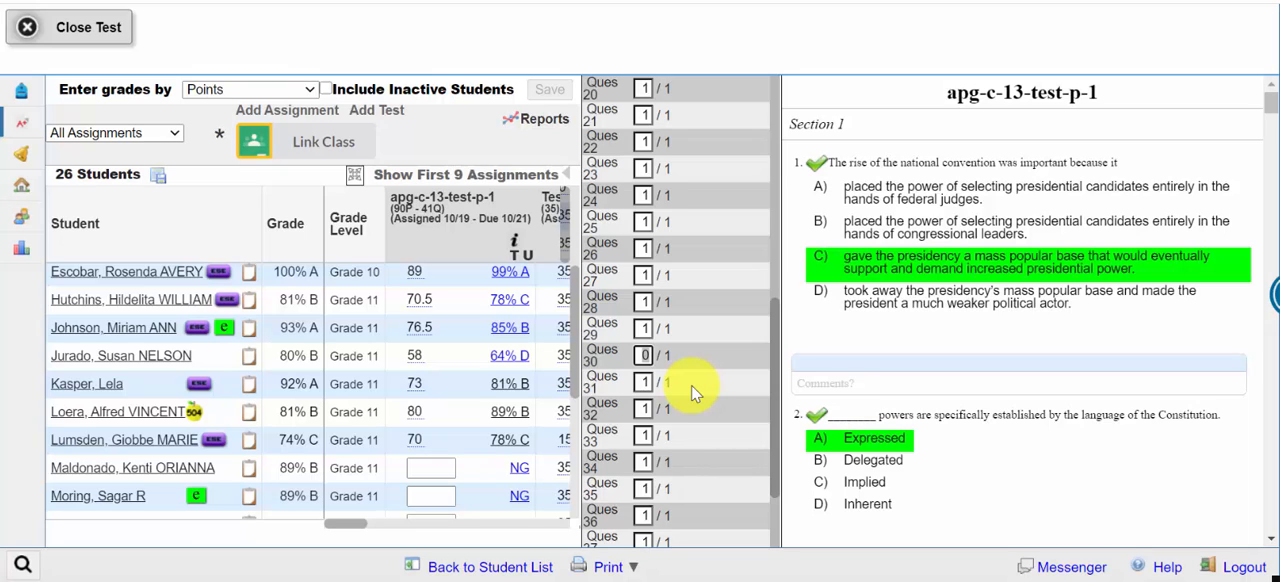
click(645, 356)
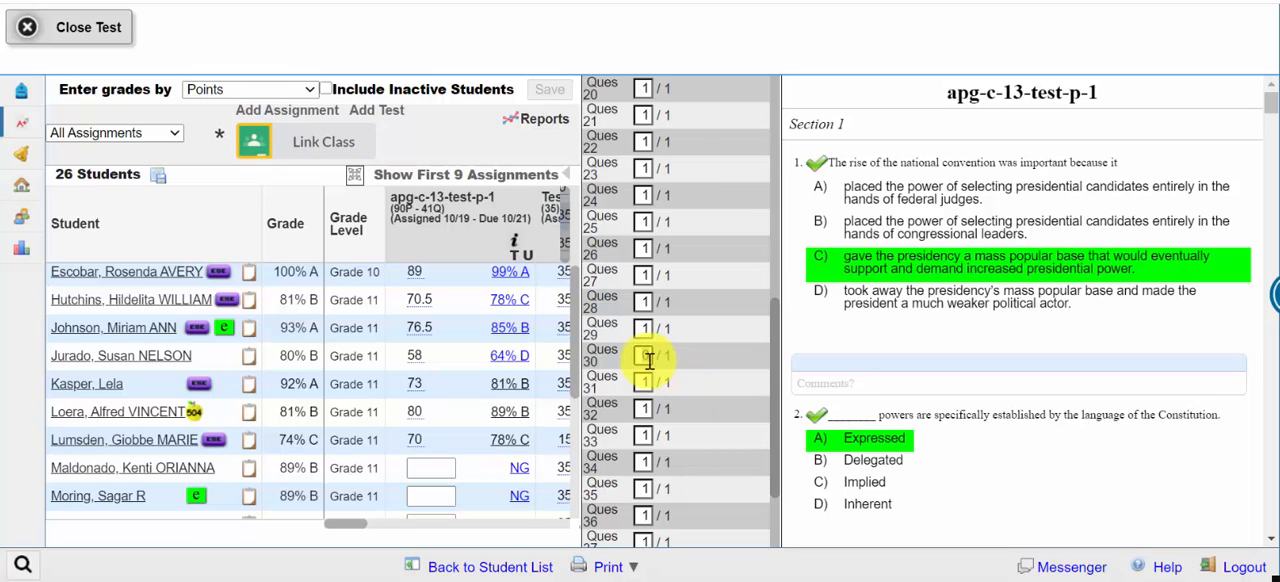
text(1)
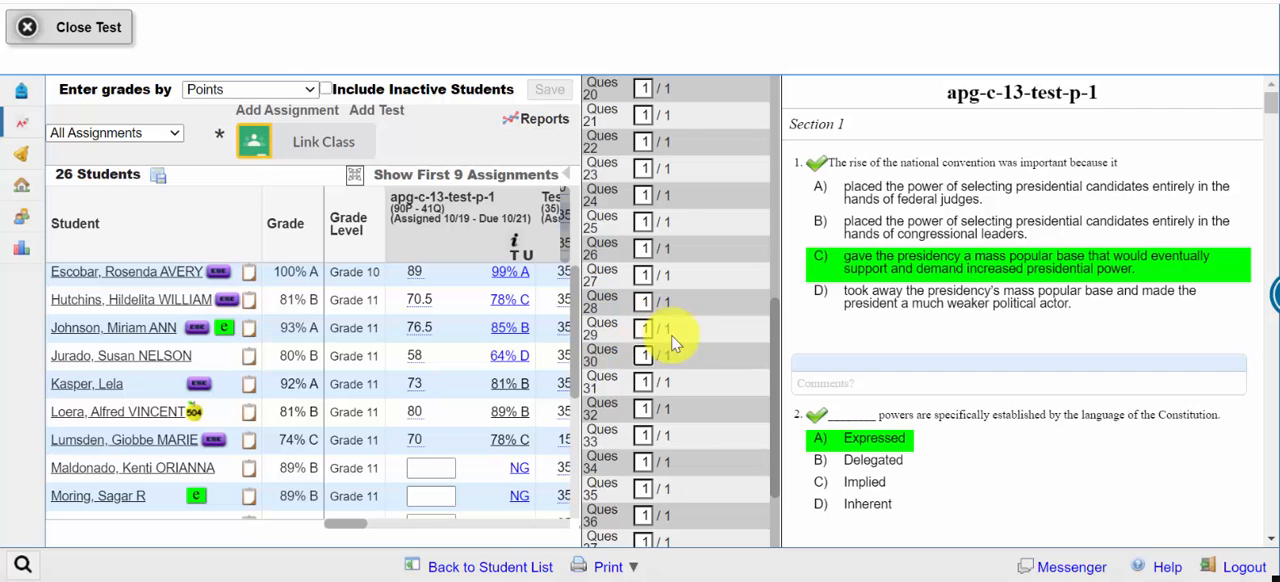
drag(773, 355, 795, 122)
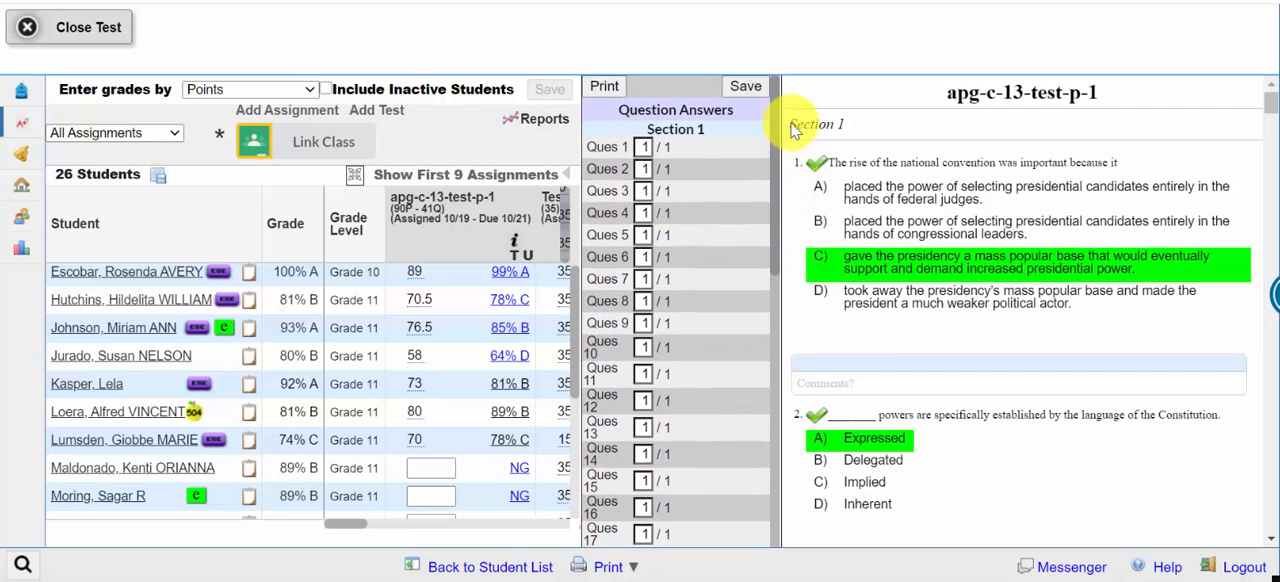
click(748, 87)
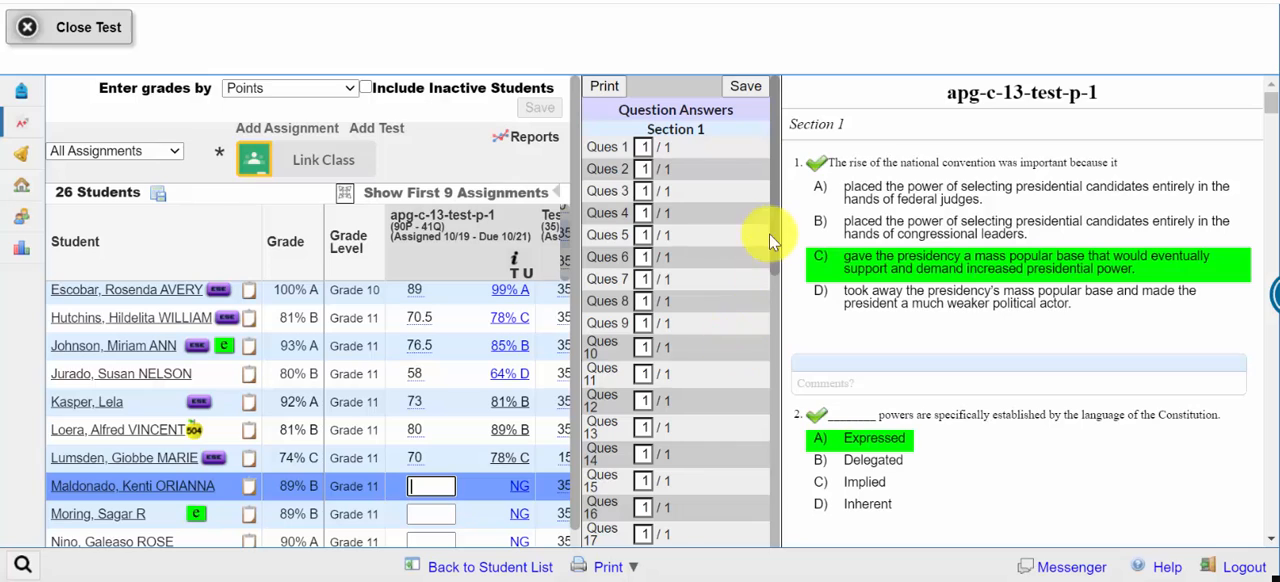
Step: Read the student's essay answer to question 41 and enter 40 out of 50 points for it
drag(778, 232, 795, 528)
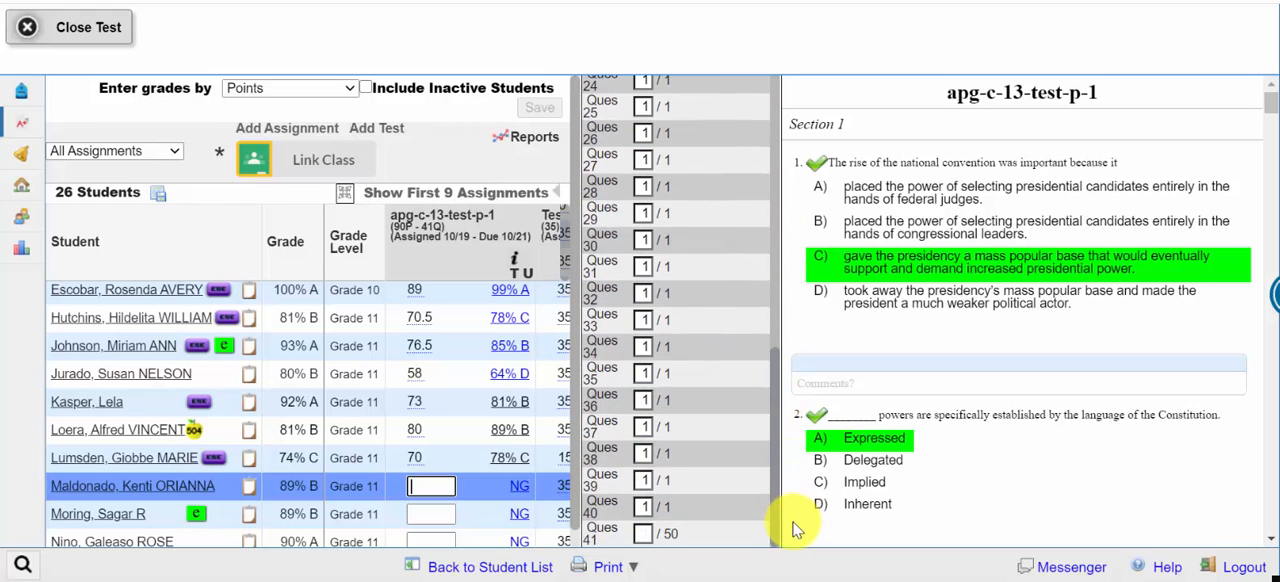
click(644, 536)
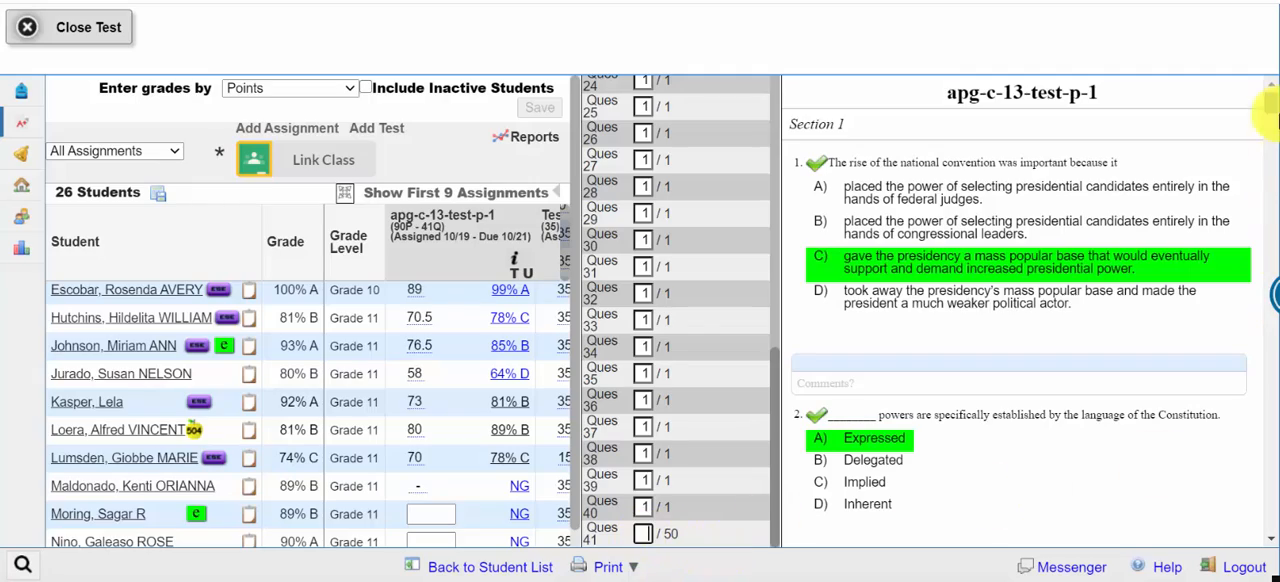
drag(1268, 108, 1268, 516)
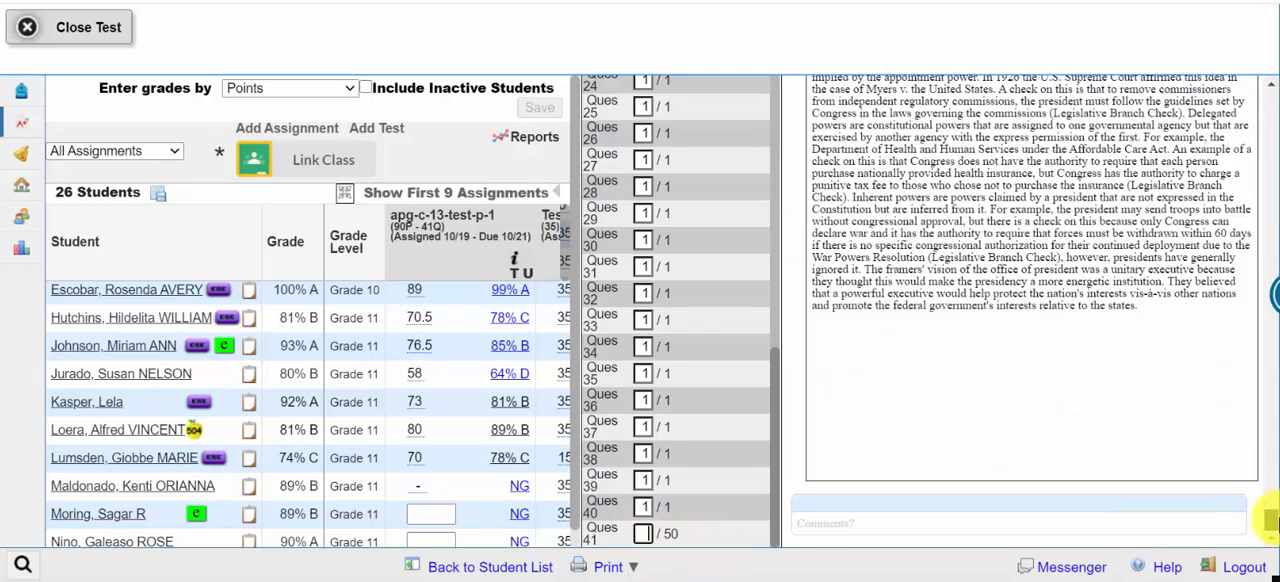
scroll(1266, 514, up, 2)
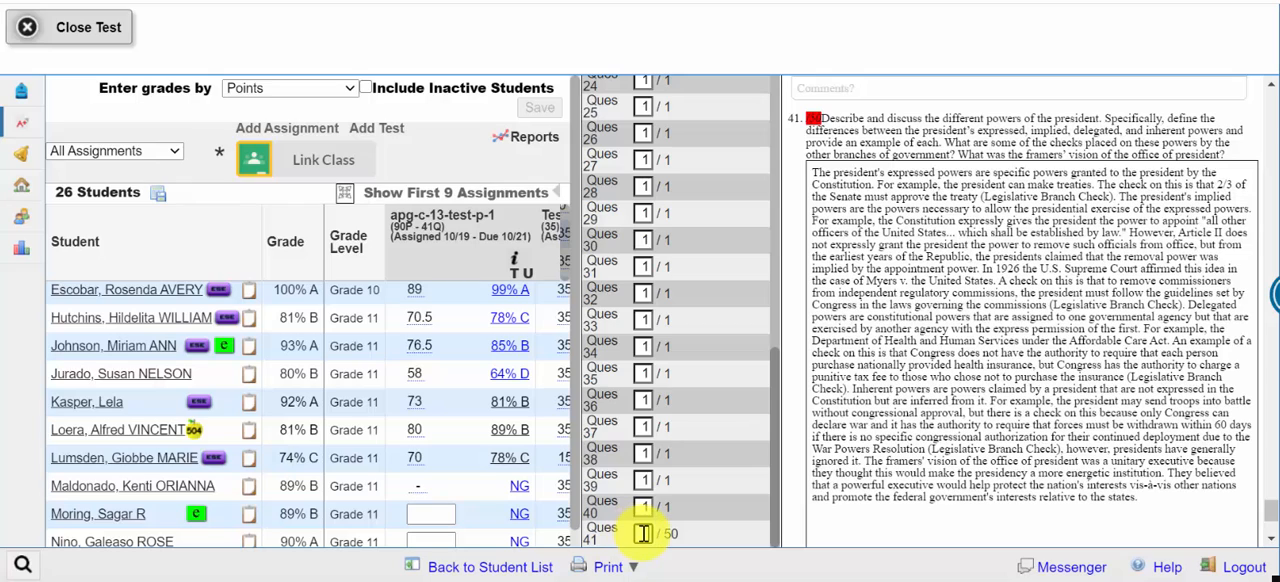
text(40)
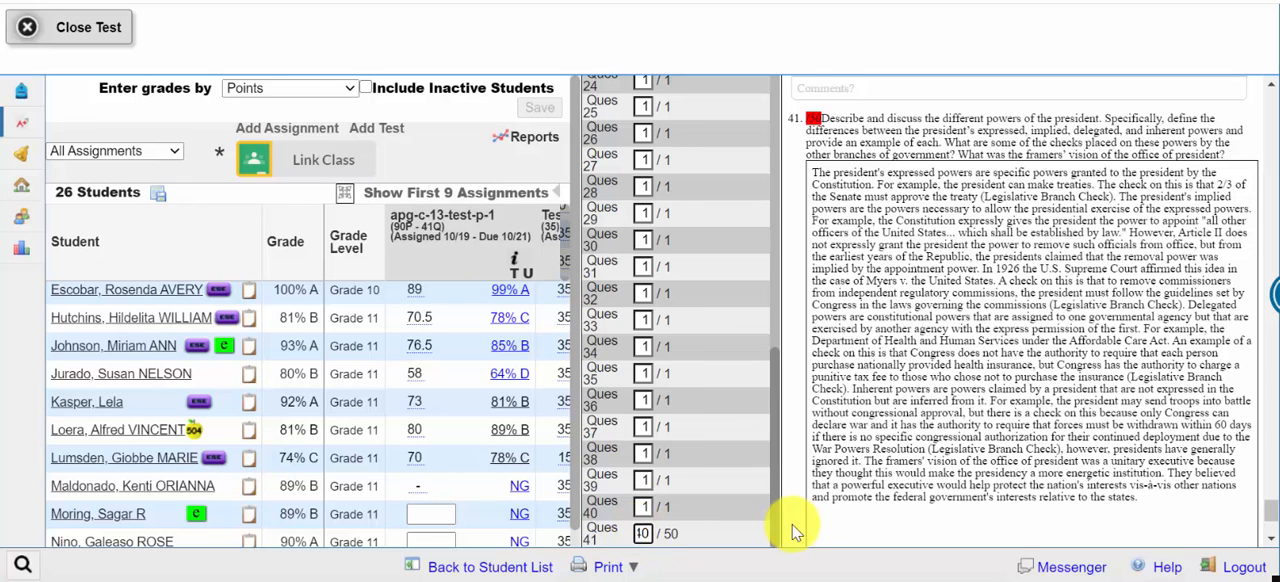
Step: Save the current student's test scores and close the test
scroll(776, 84, up, 8)
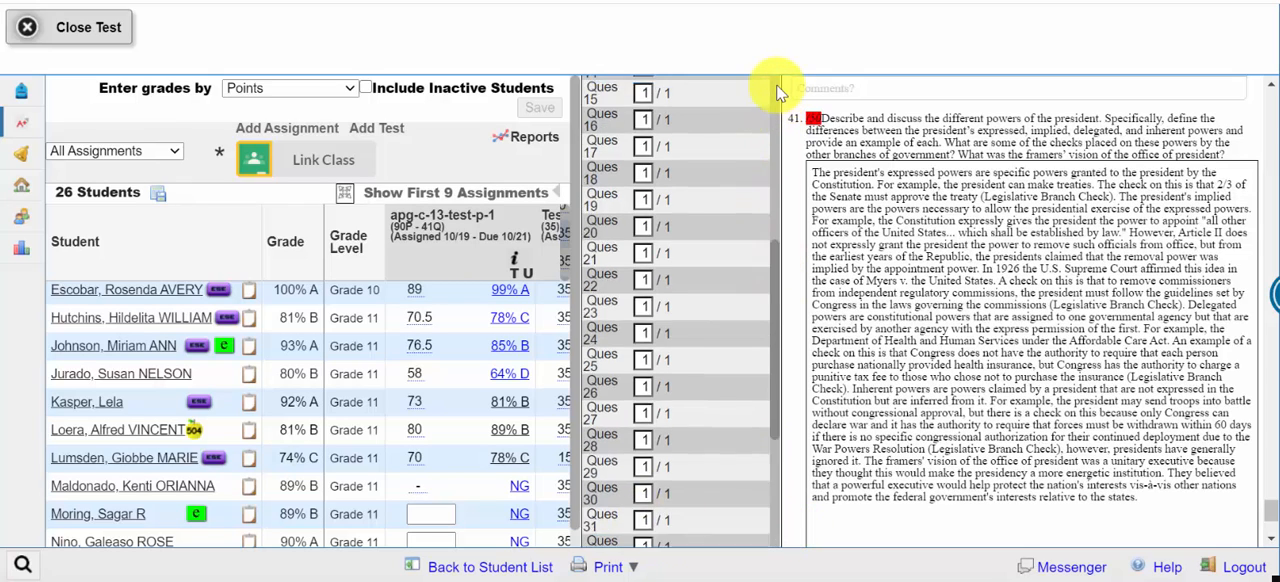
click(745, 86)
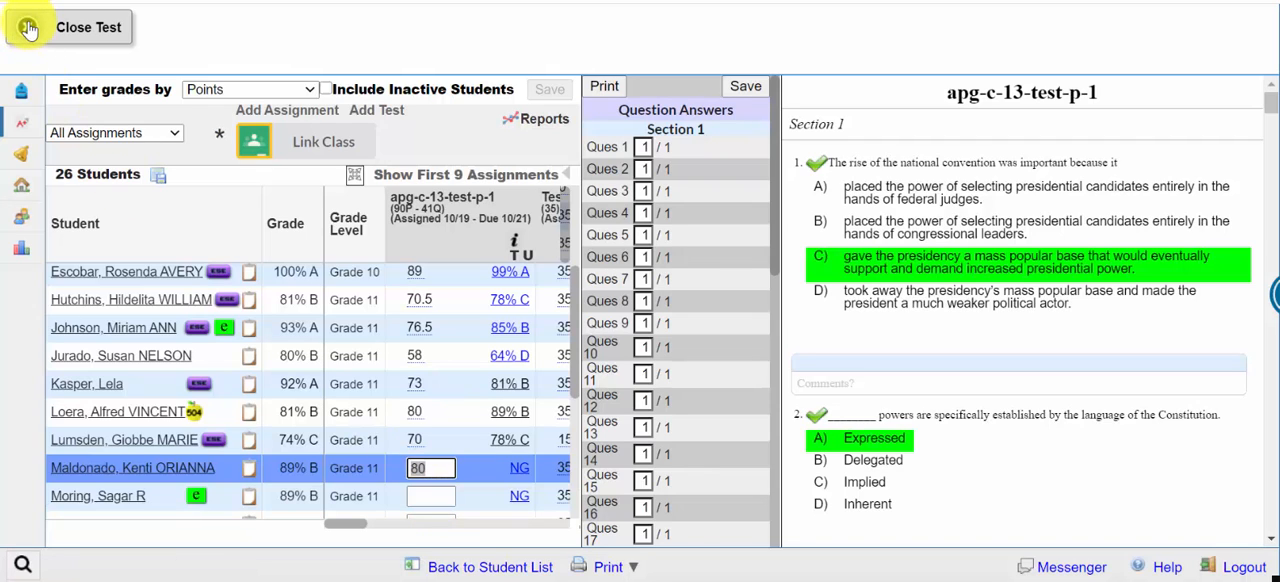
click(28, 27)
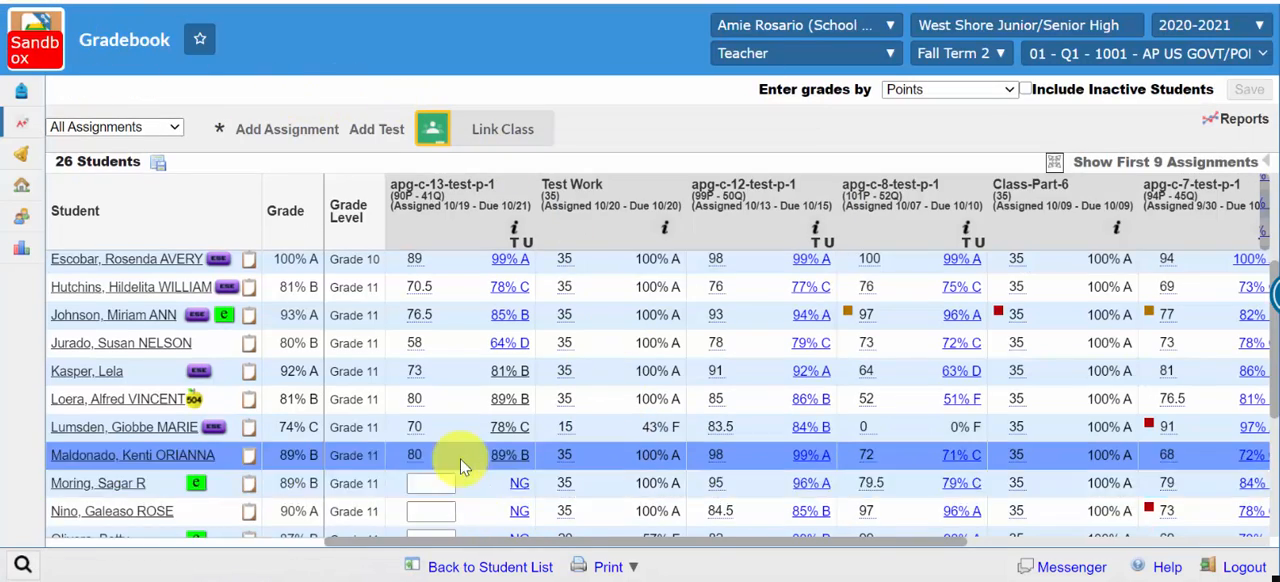
Step: Look over the students' scores in the gradebook, and limit the view to the assignment apg-c-13-test-p-1
scroll(460, 459, down, 2)
scroll(460, 459, down, 1)
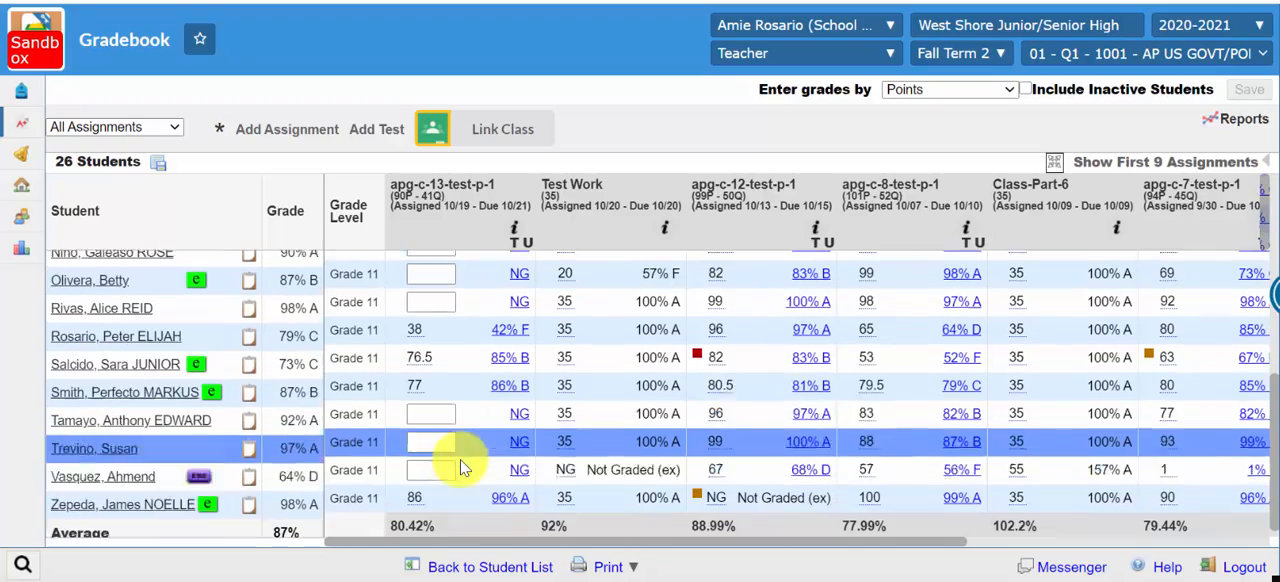
scroll(460, 459, up, 5)
scroll(463, 468, up, 1)
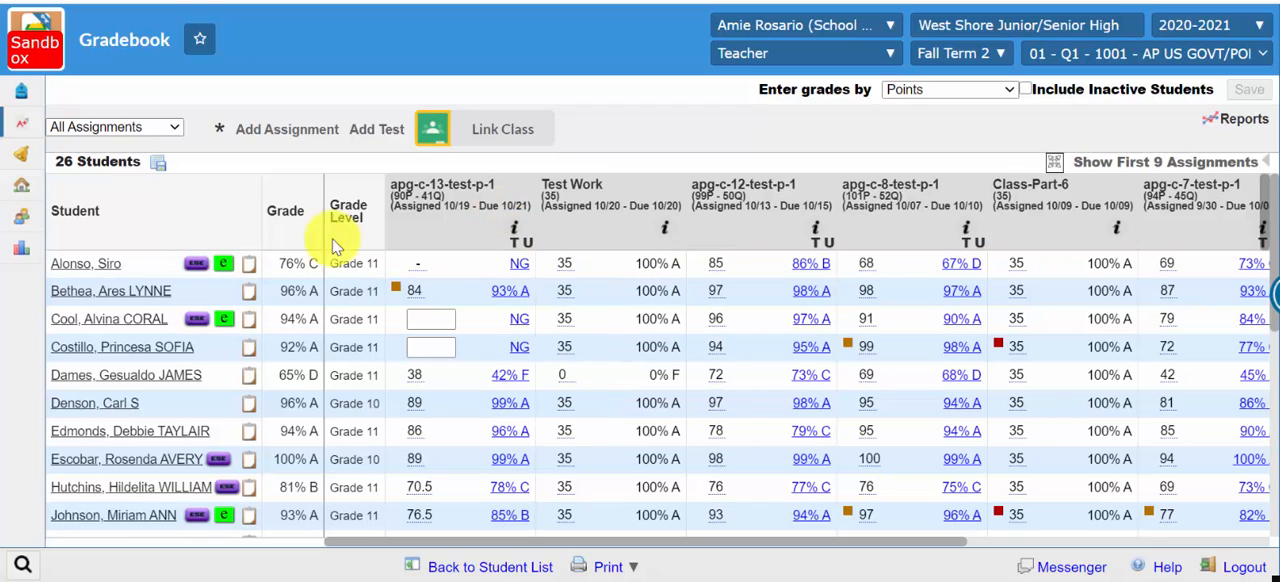
click(176, 131)
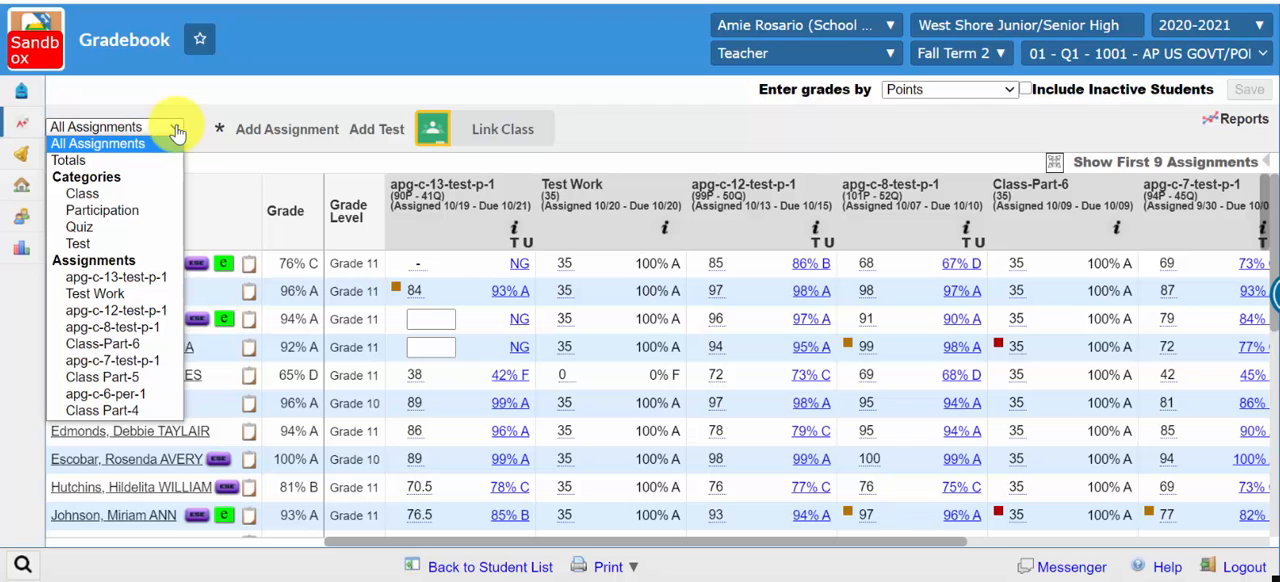
click(113, 278)
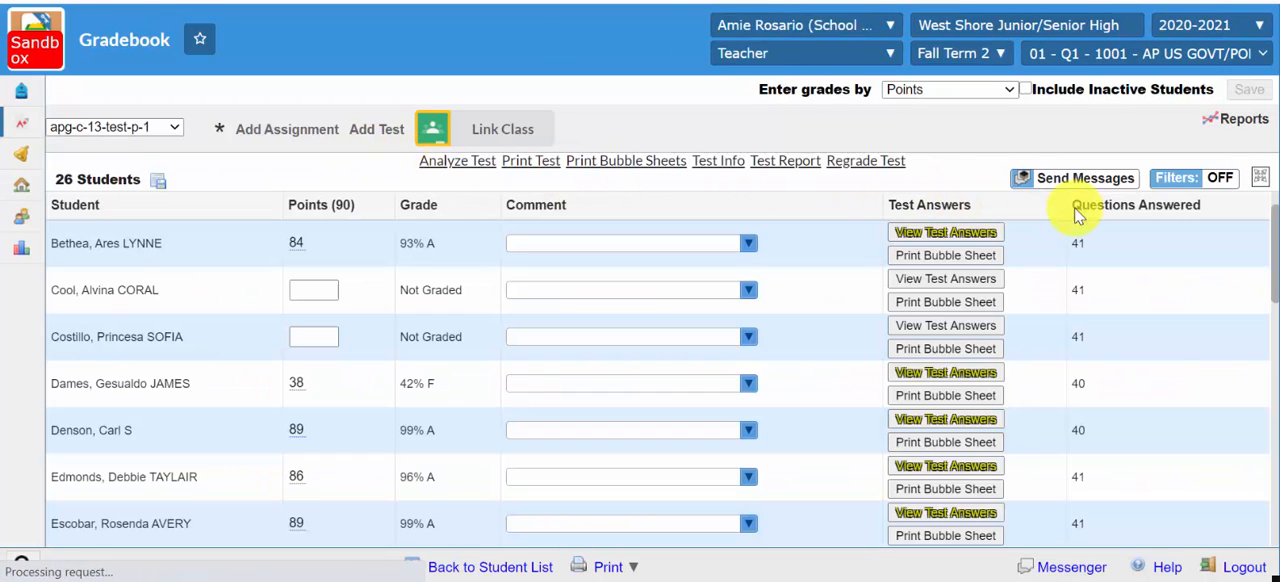
Step: Examine the assignment's student list for ungraded tests, the number of questions answered and the available test answers
click(987, 351)
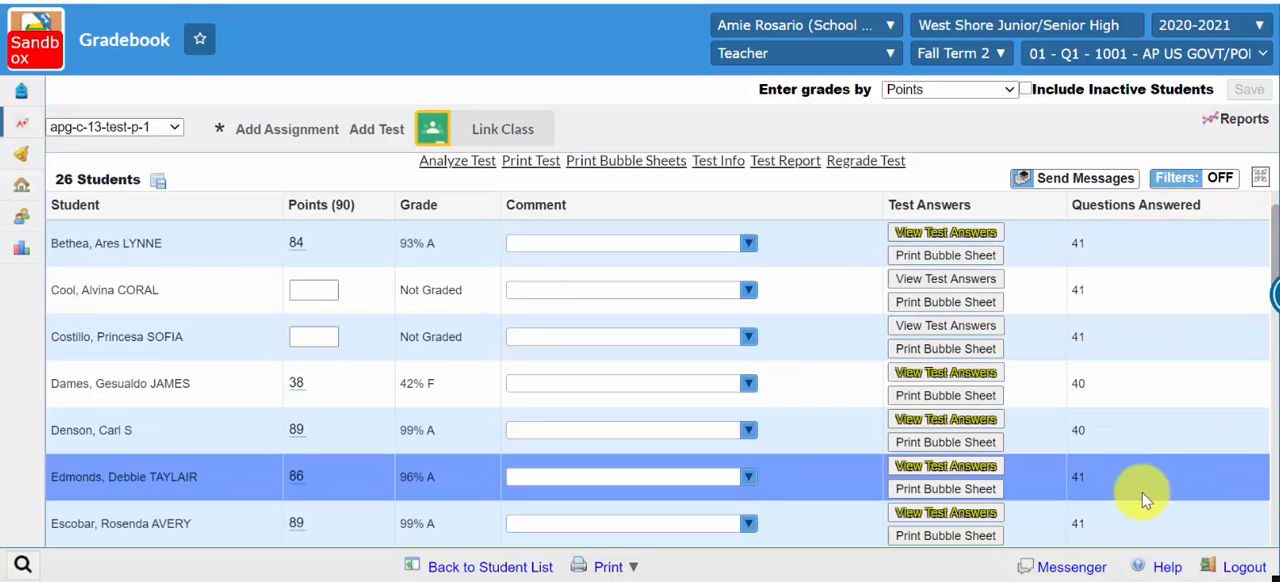
scroll(1123, 415, down, 9)
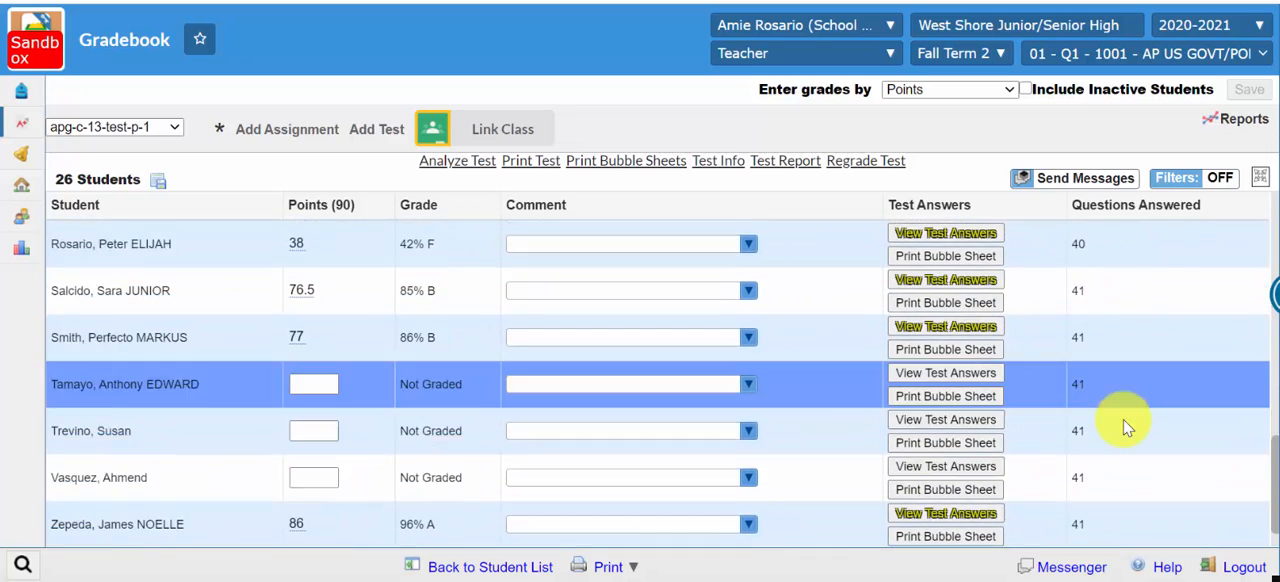
scroll(1123, 425, up, 3)
scroll(1125, 425, up, 6)
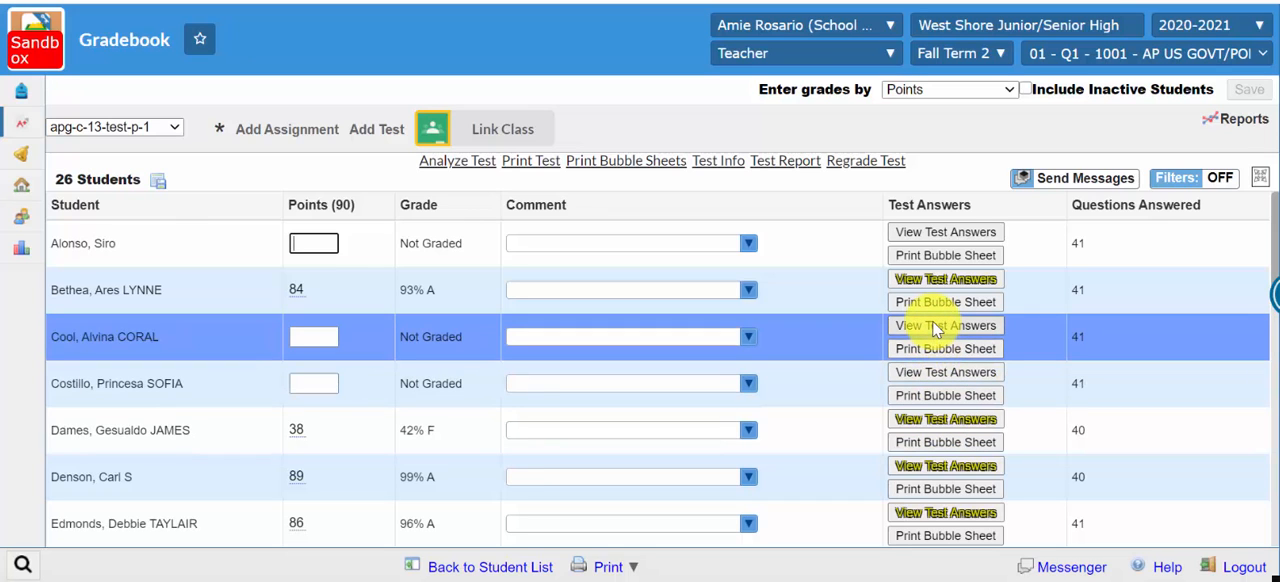
scroll(932, 326, down, 7)
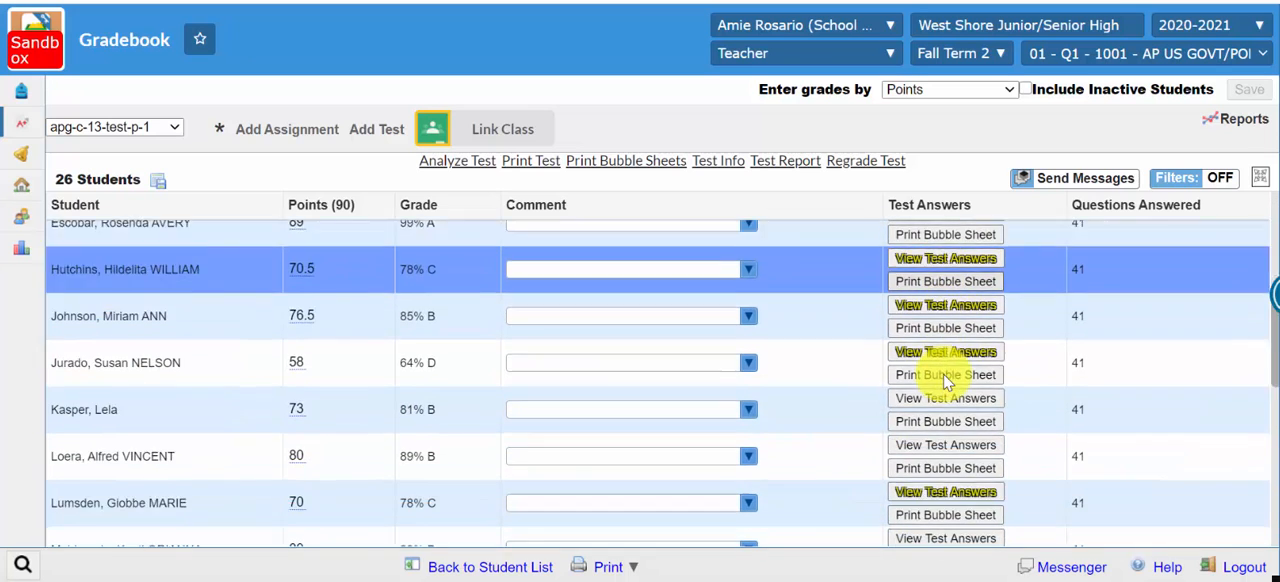
scroll(945, 380, down, 3)
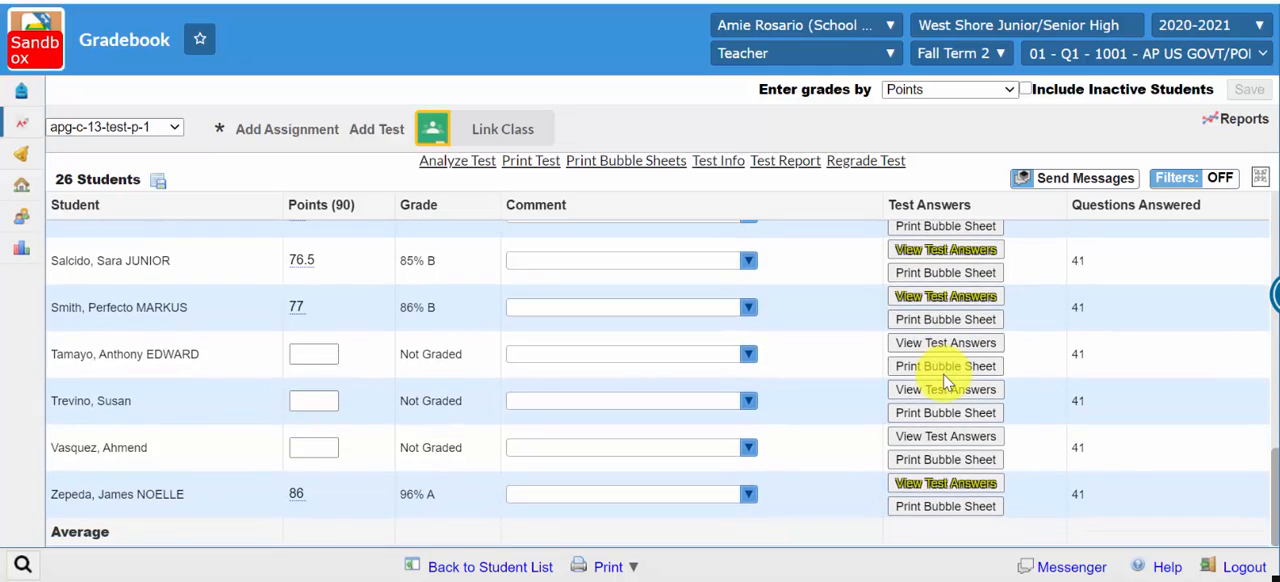
scroll(945, 380, up, 10)
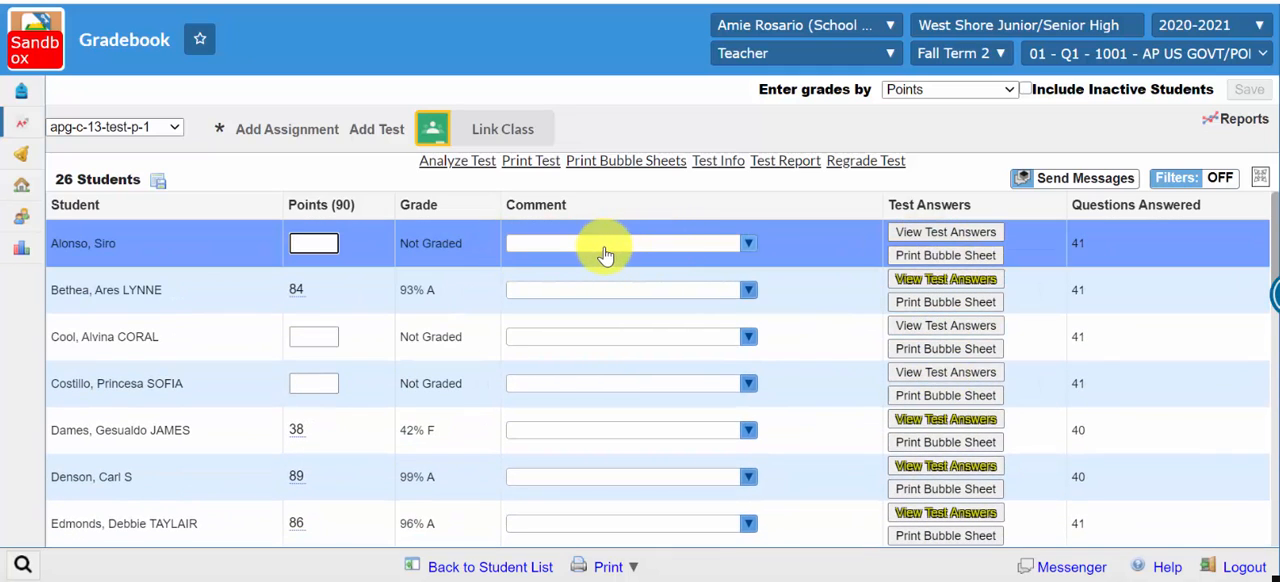
Step: Assign the comments L - Late and I - Incomplete to the first student in the list
click(749, 246)
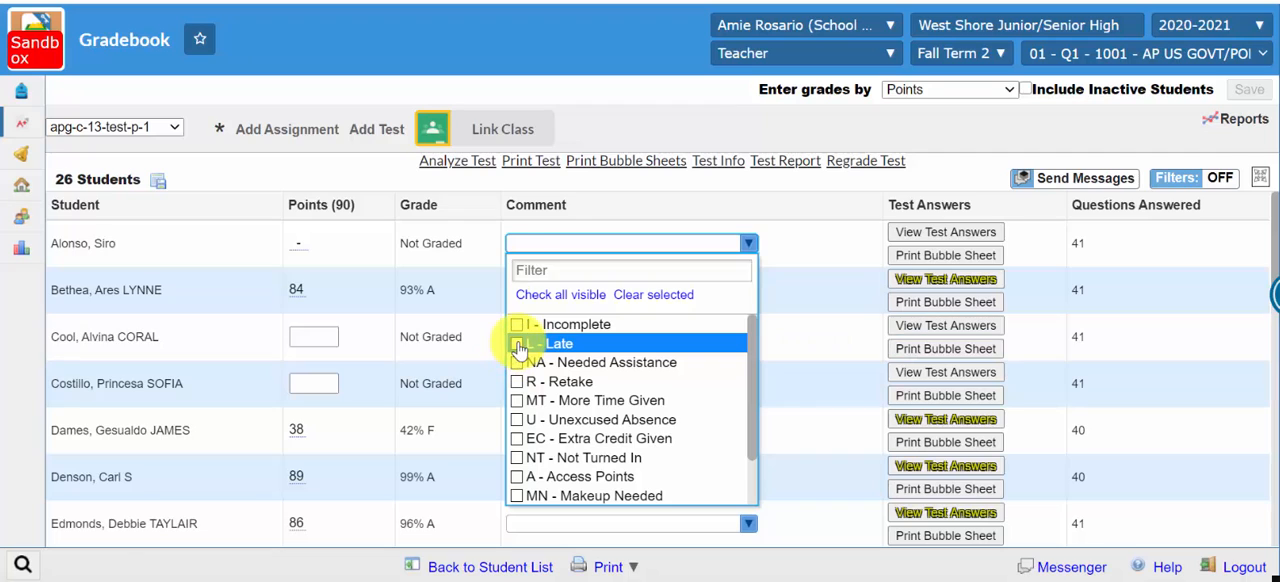
click(519, 344)
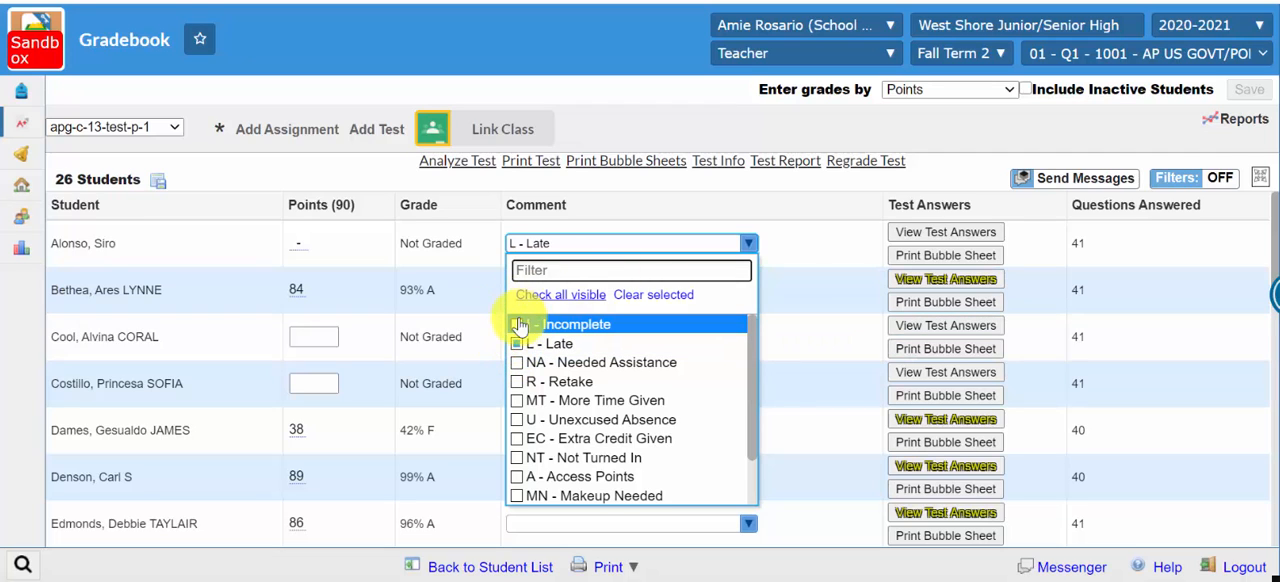
click(517, 325)
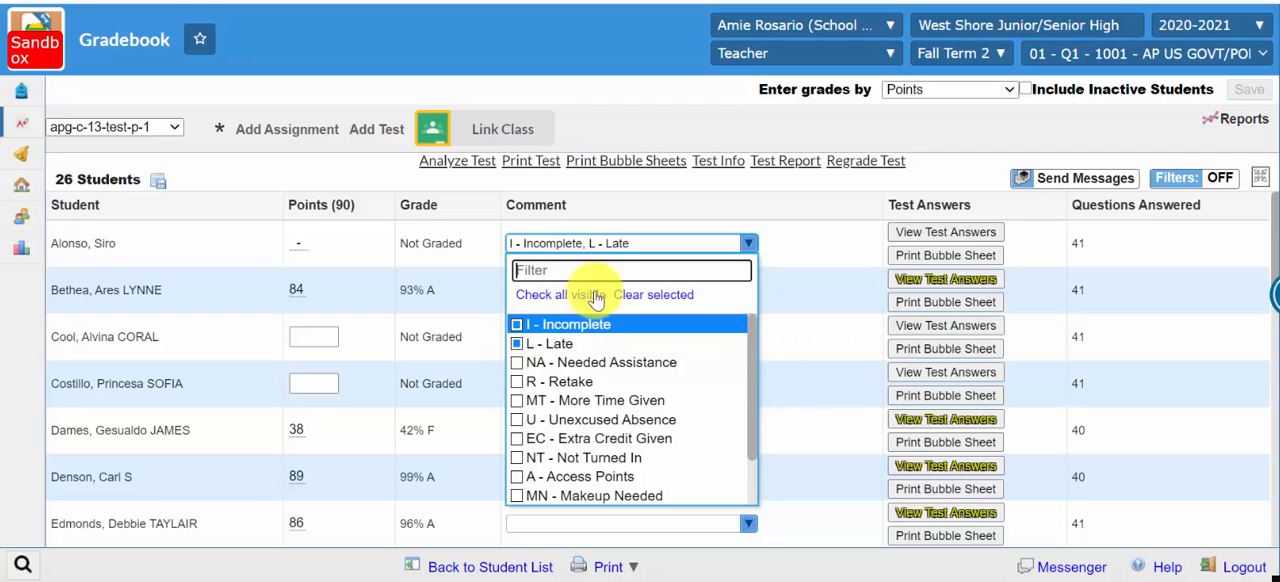
click(775, 238)
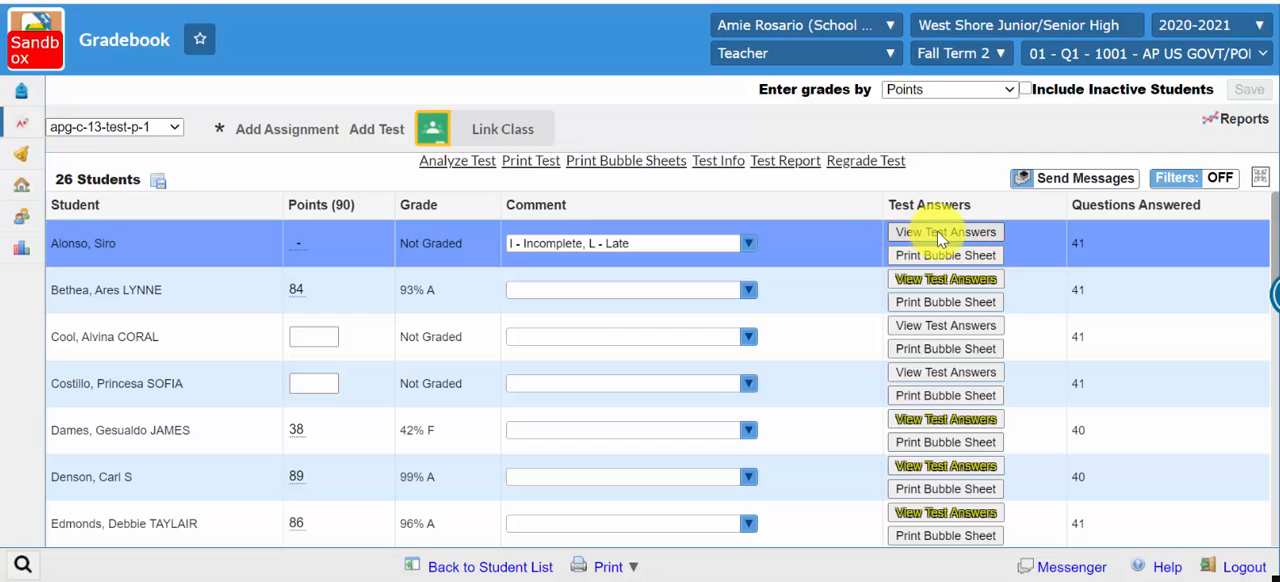
Step: View the first student's test answers and give essay question 41 a score of 25 out of 50
click(937, 231)
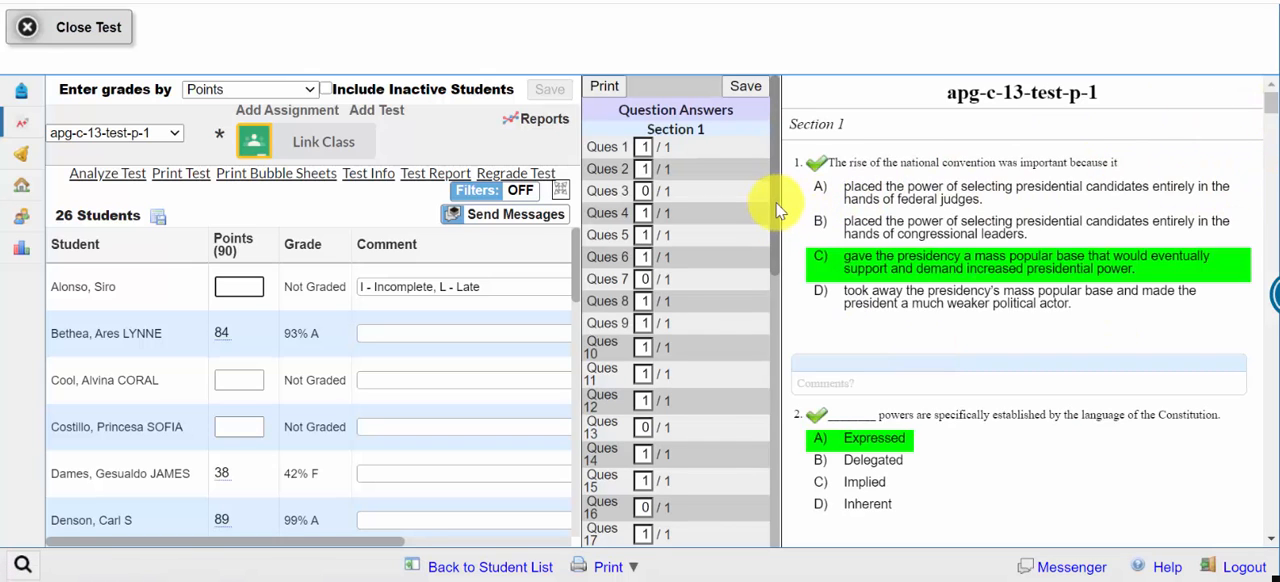
drag(779, 210, 757, 514)
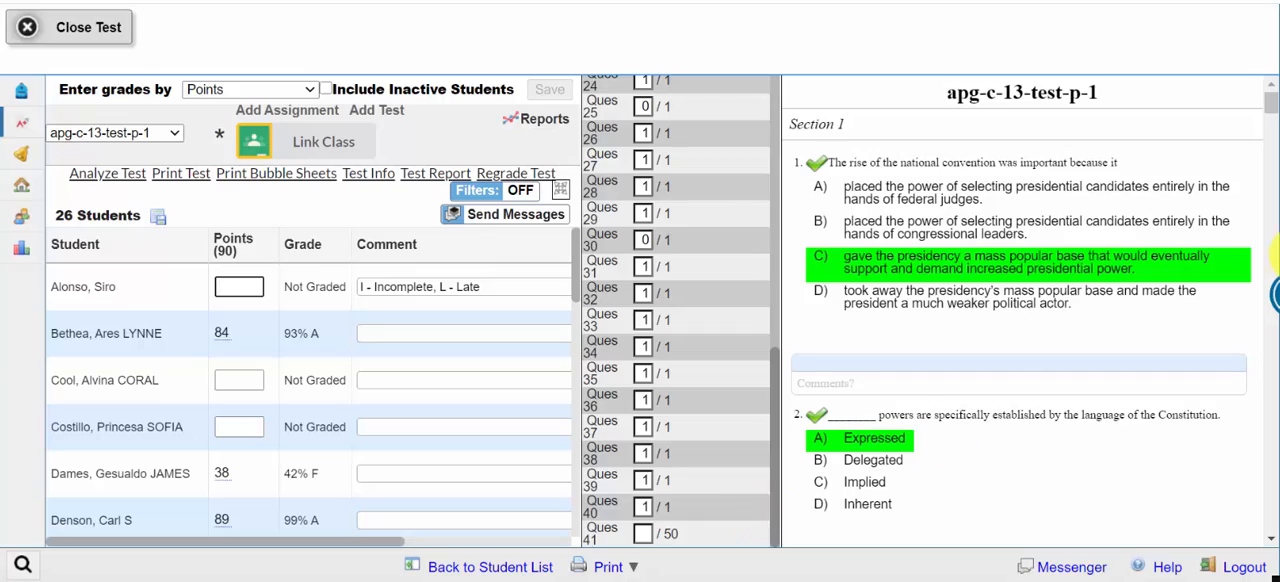
drag(1266, 114, 1271, 542)
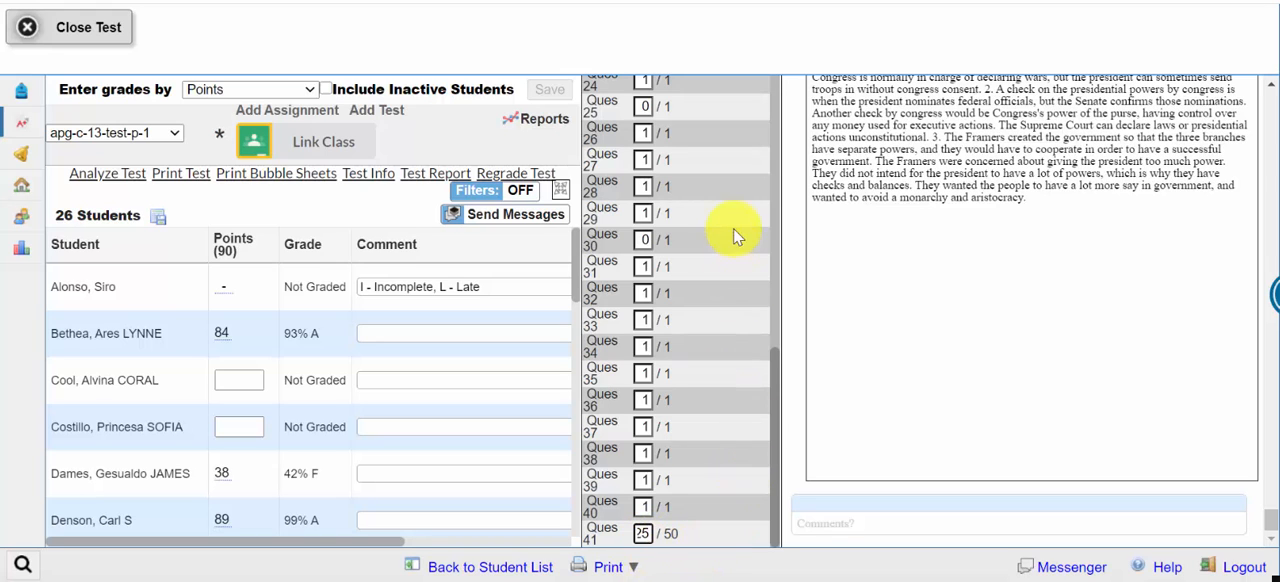
Step: Save the first student's test with the new essay score and close it
scroll(737, 229, up, 6)
click(756, 84)
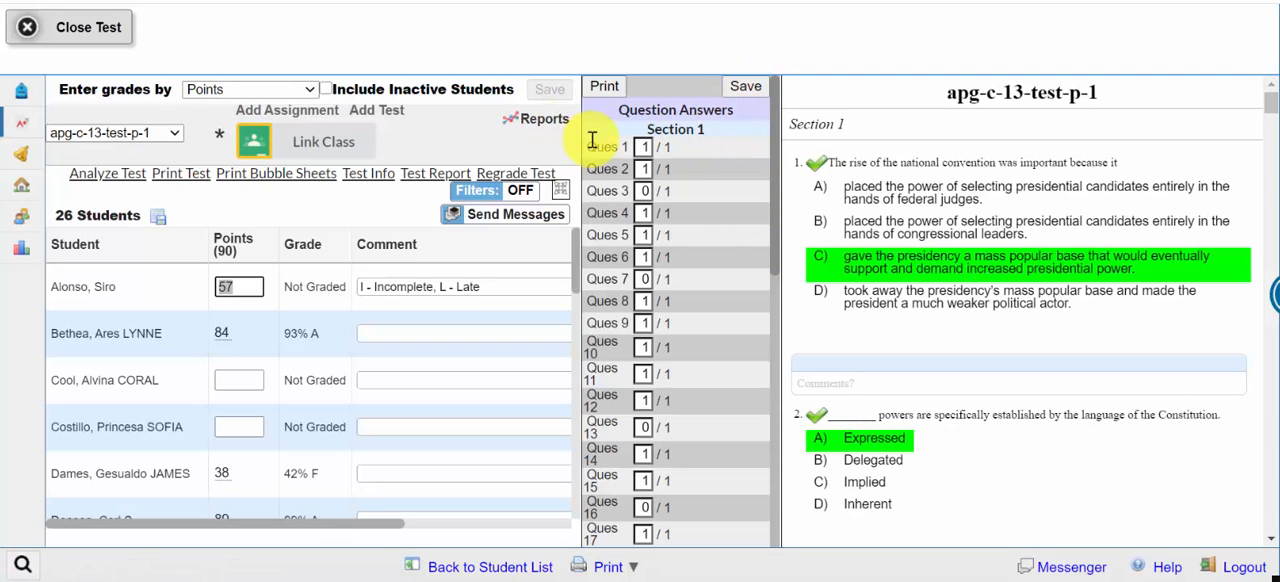
click(24, 30)
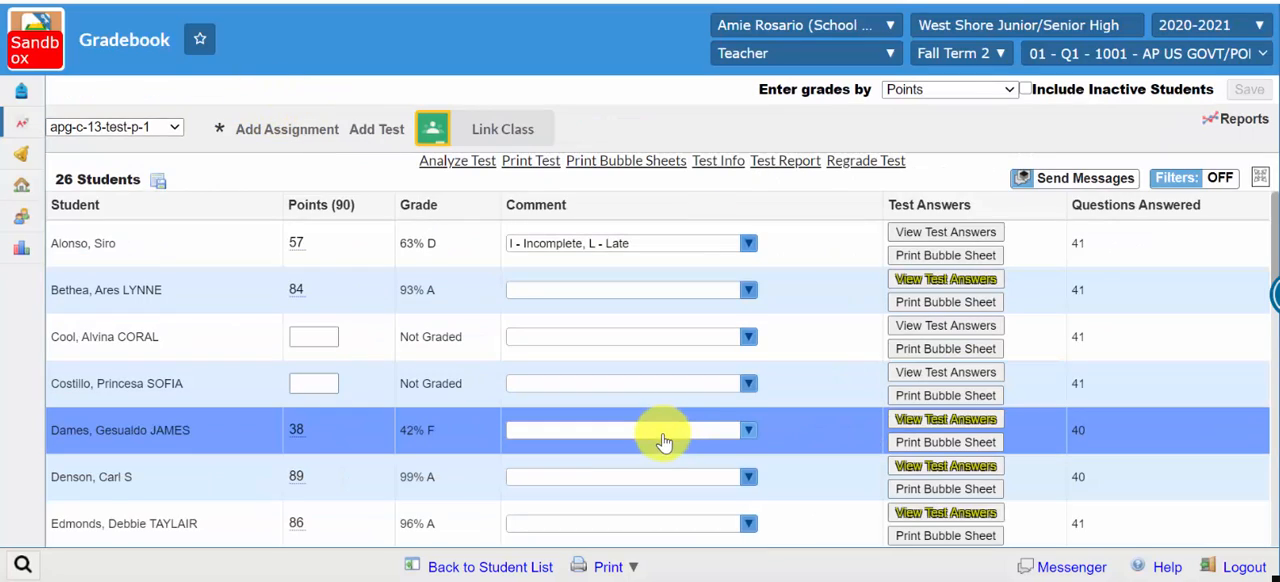
Step: Check the student list for remaining ungraded tests, and switch the gradebook back to All Assignments
scroll(668, 442, down, 10)
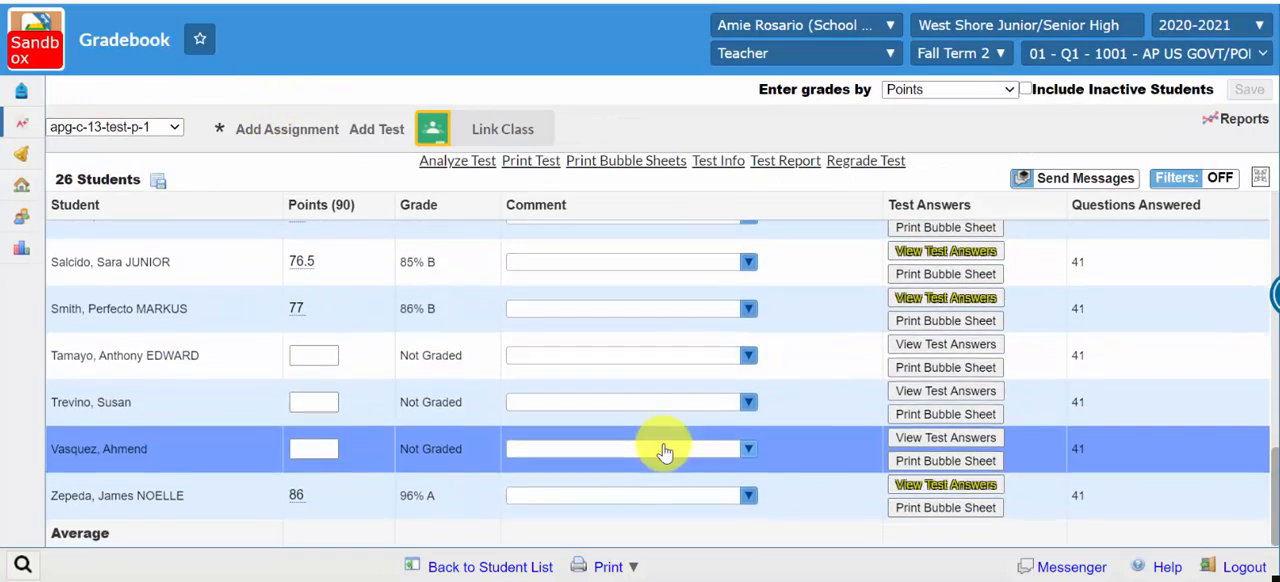
scroll(663, 449, up, 10)
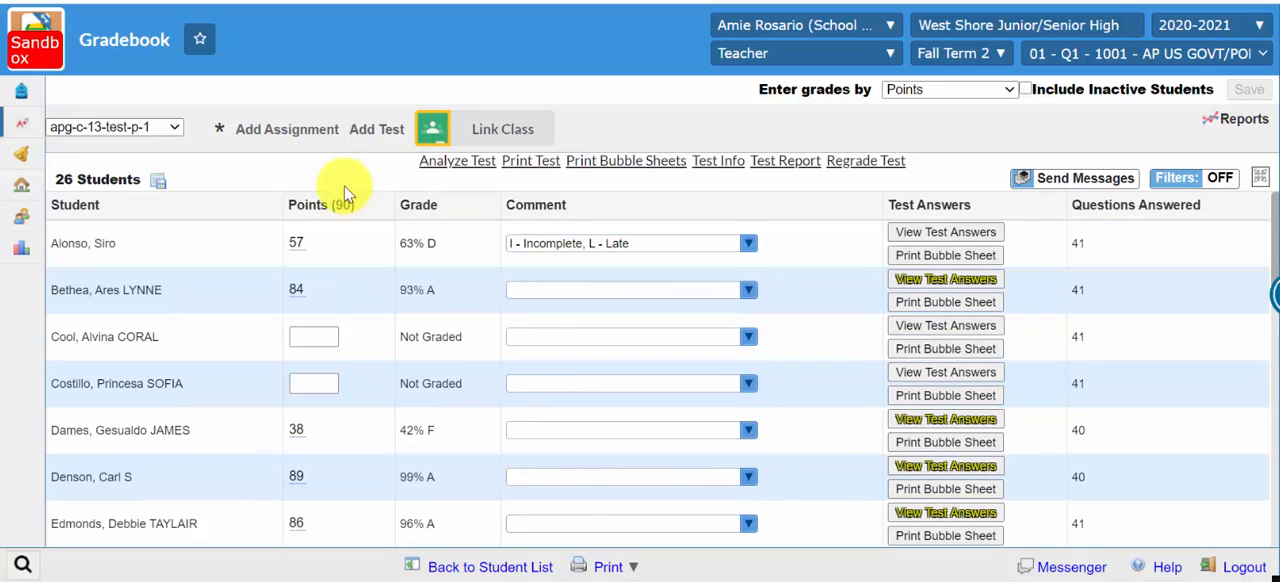
click(178, 131)
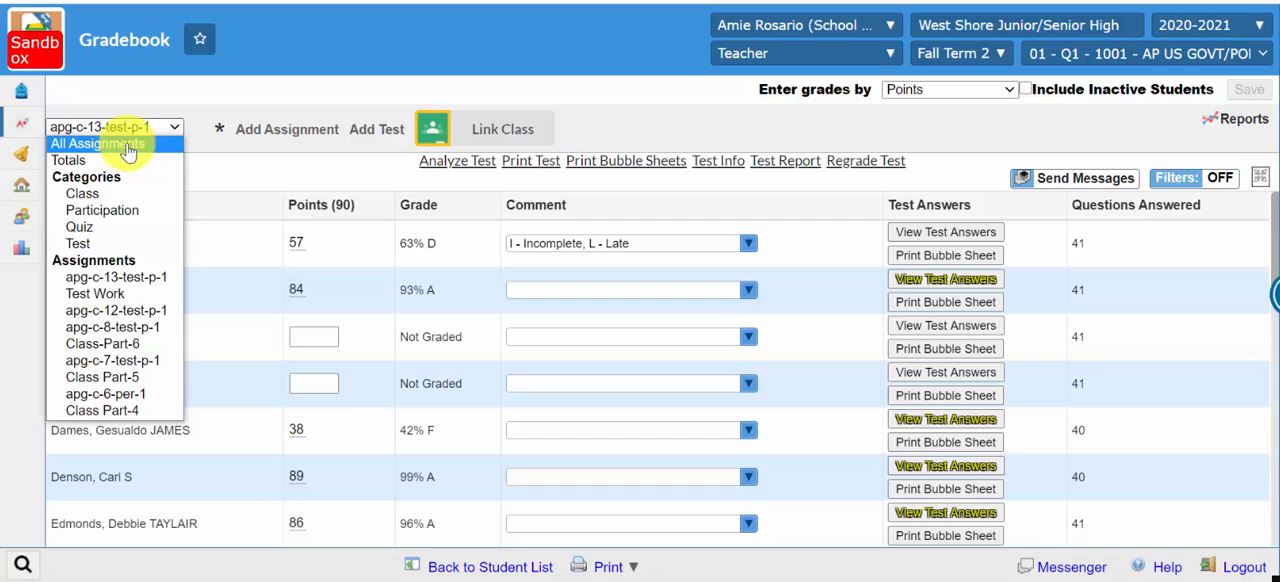
click(127, 147)
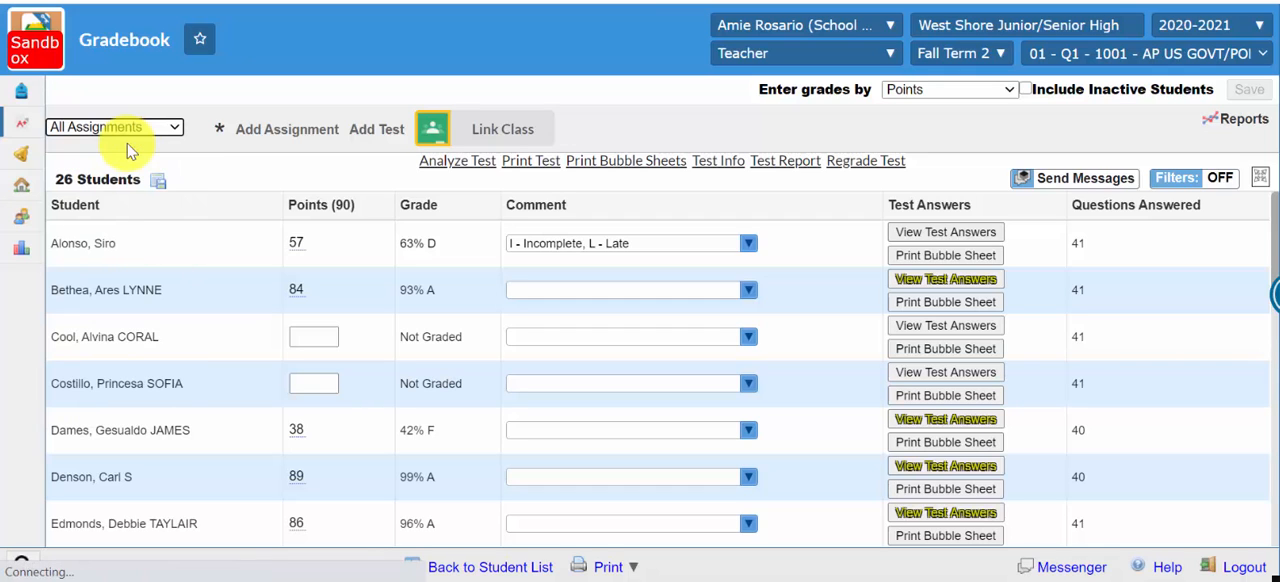